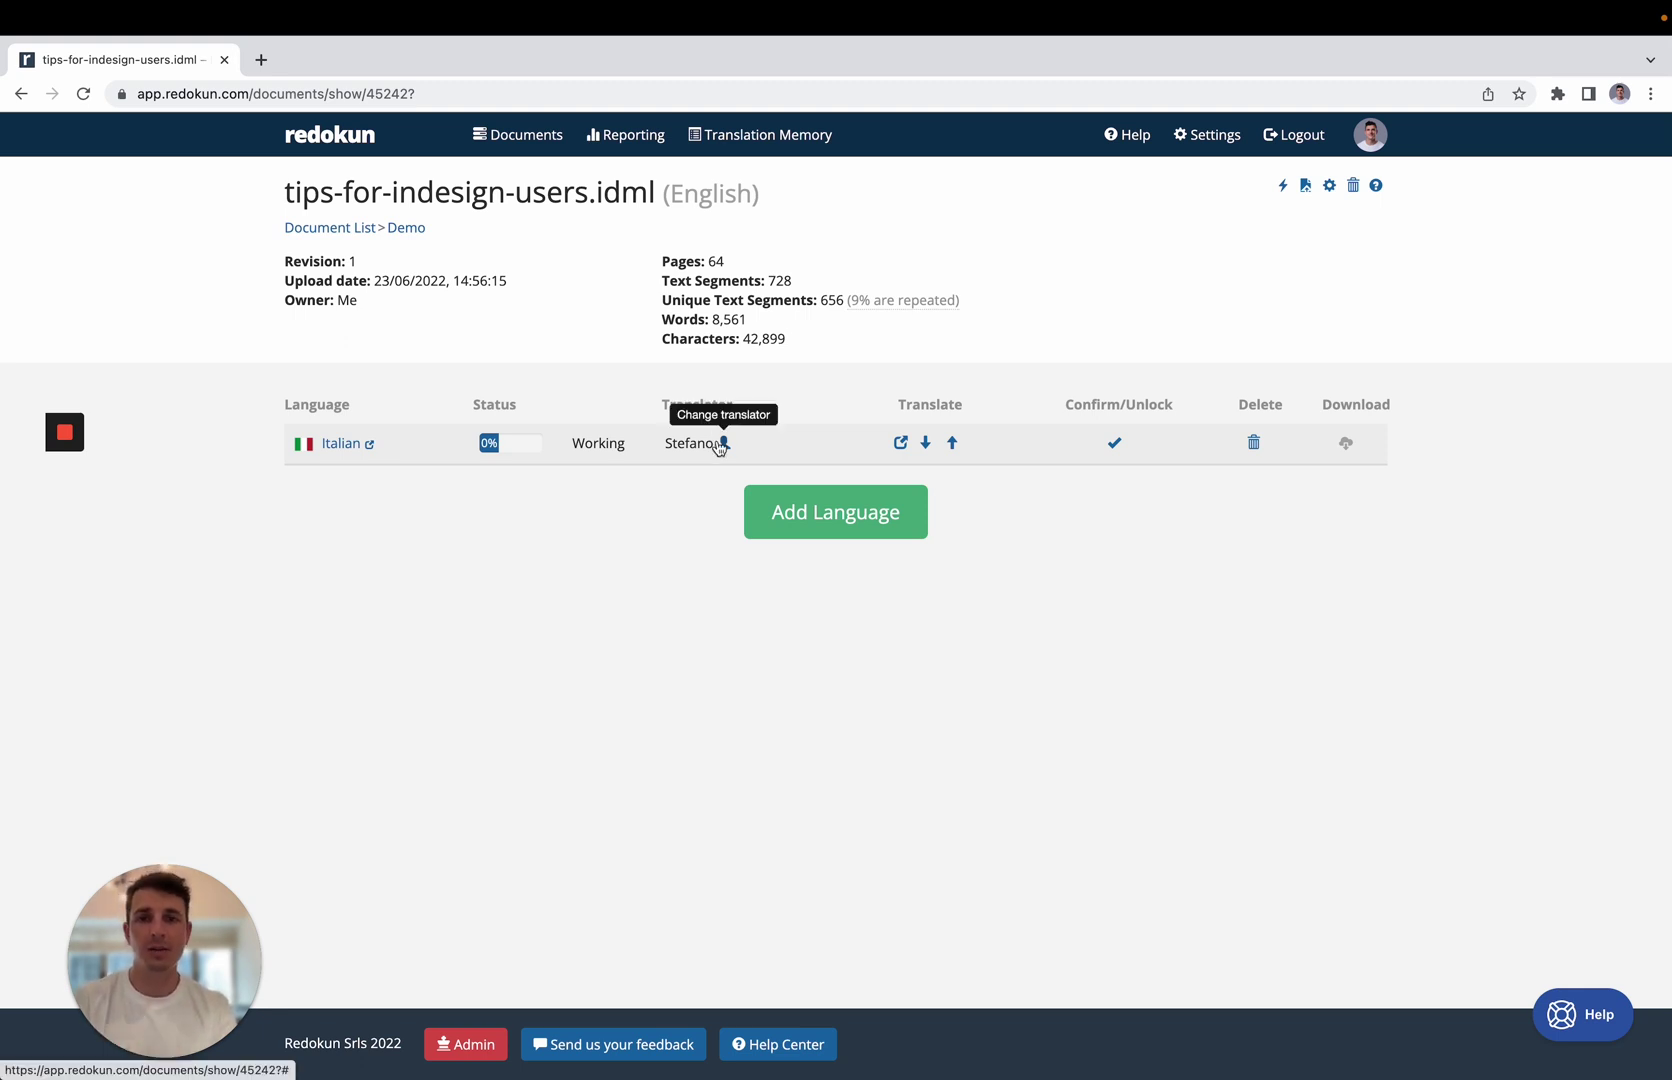
# Step: Open the Italian editor and select sentence 1 to show its '40+ suggerimenti' suggestions
pyautogui.click(901, 444)
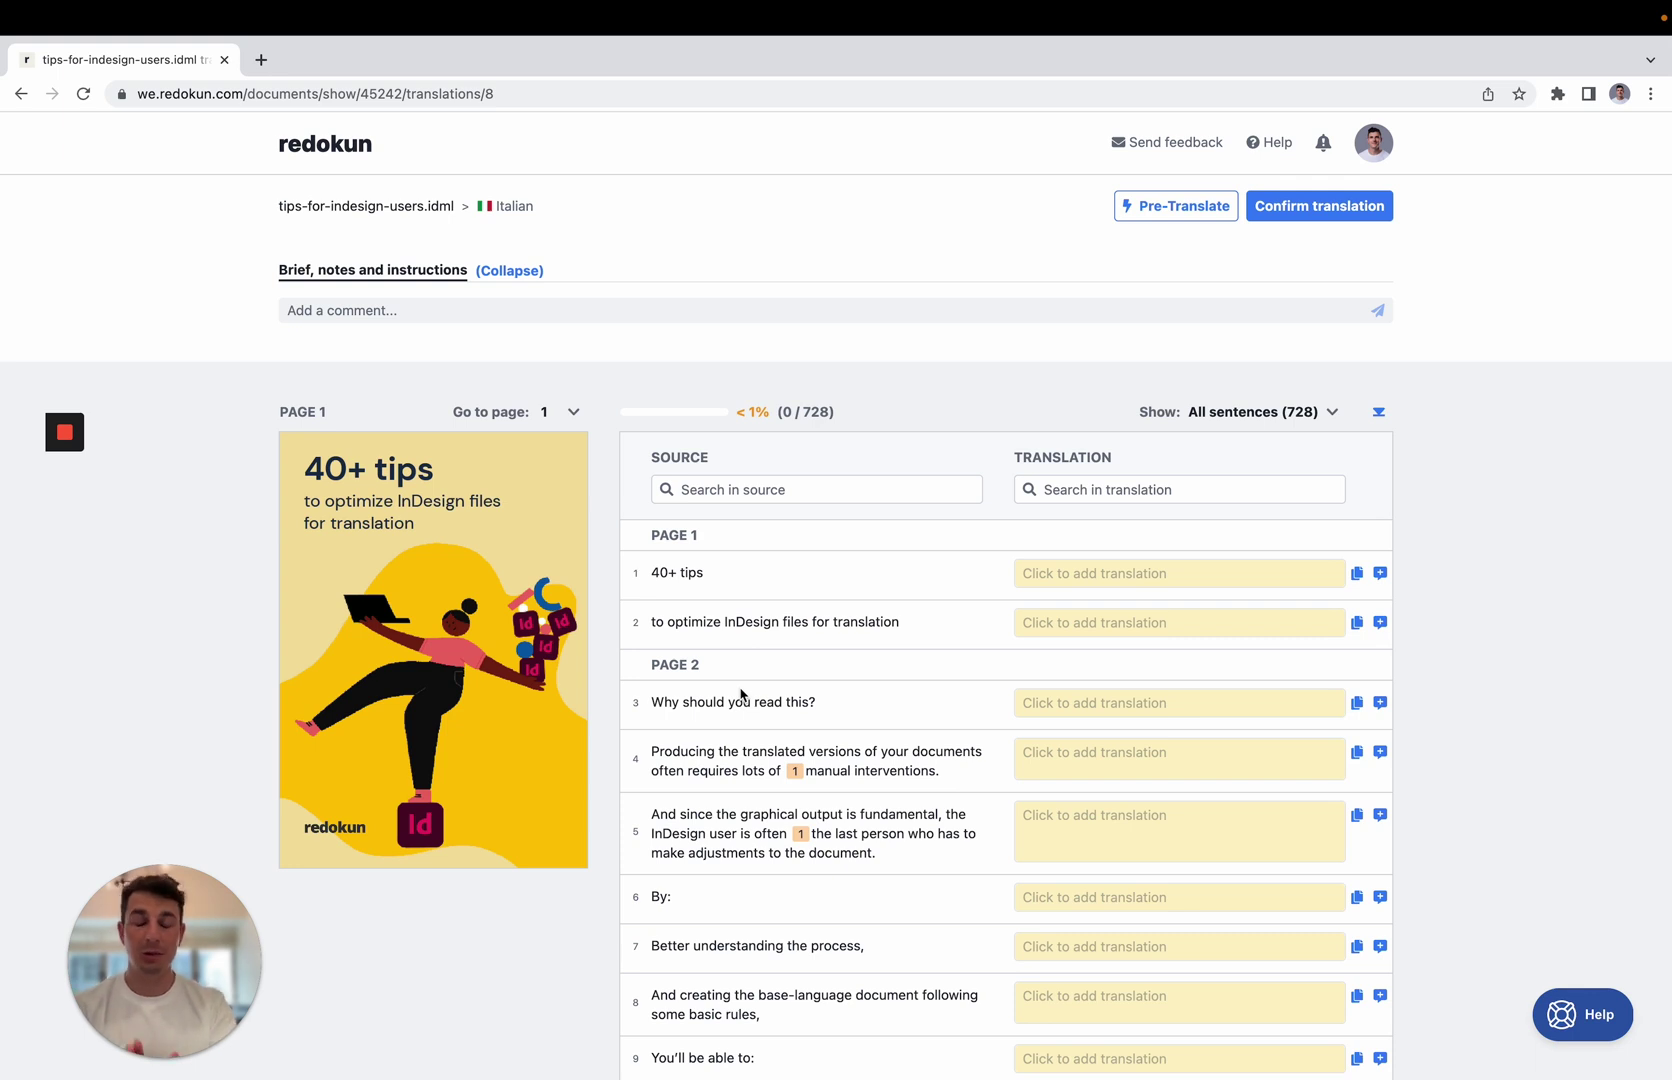
pyautogui.click(1062, 572)
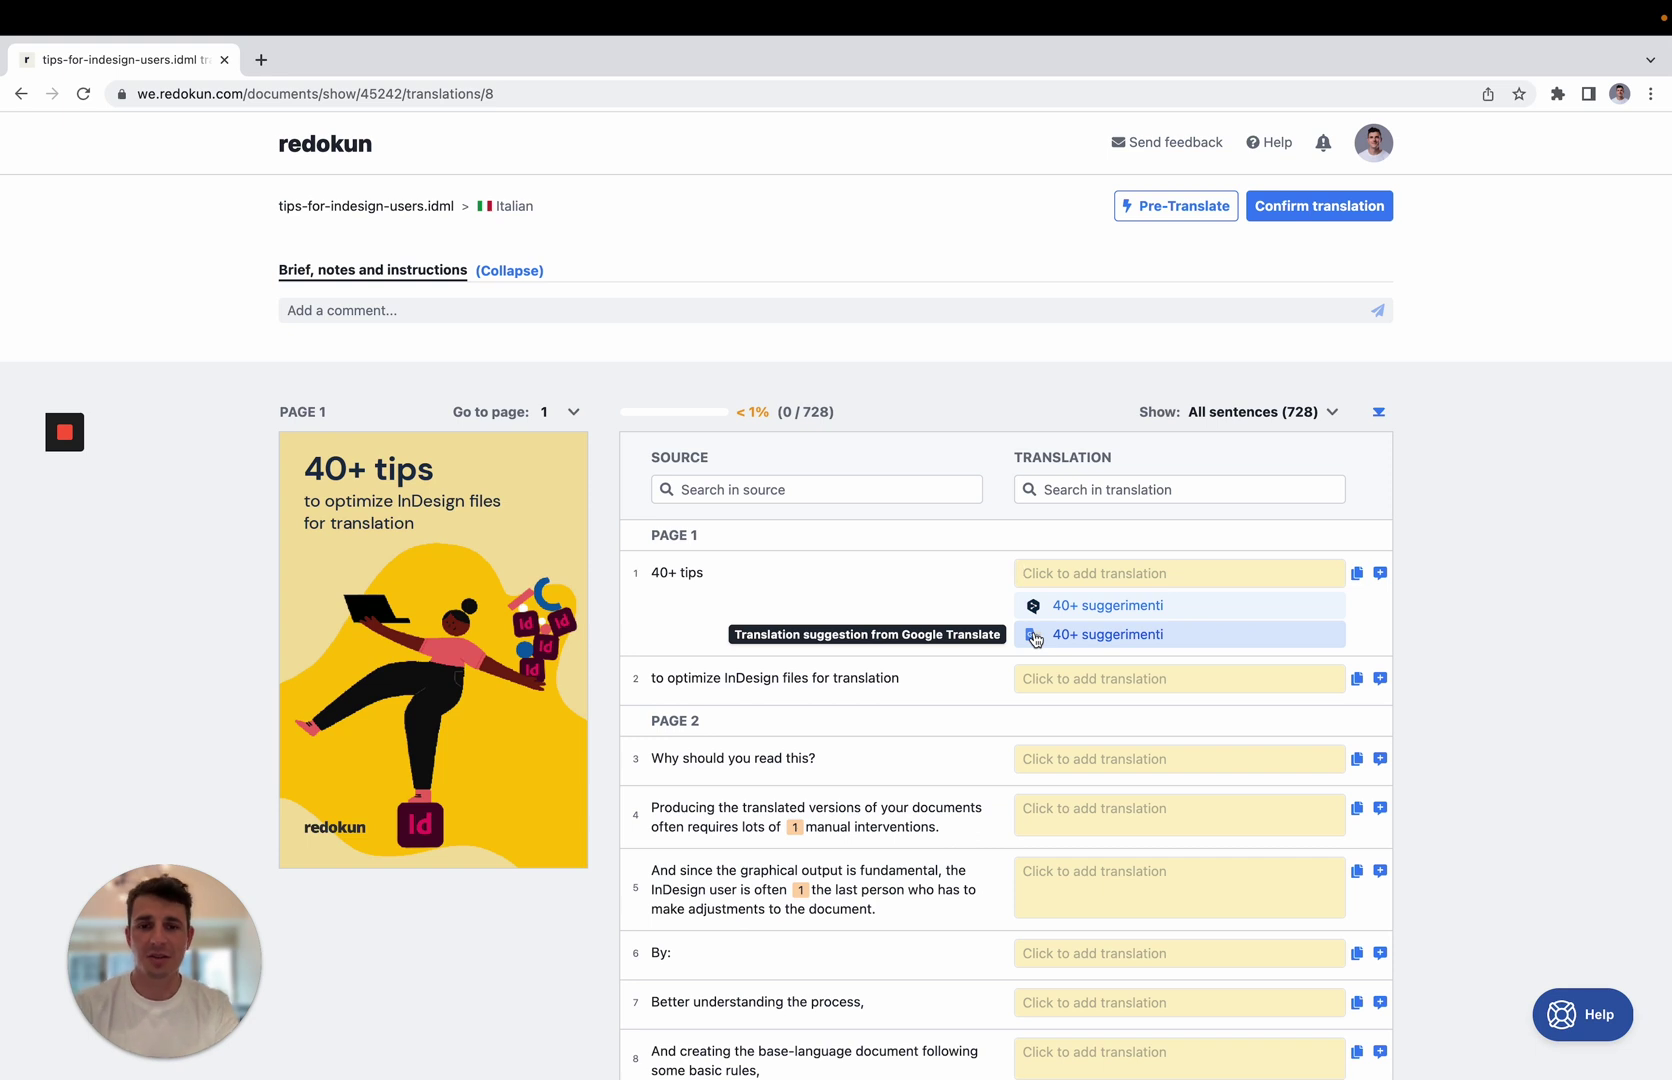
# Step: Accept the Google suggestion for sentence 1 and the 85% memory match for sentence 2, removing '40+ consigli' from it
pyautogui.click(1090, 637)
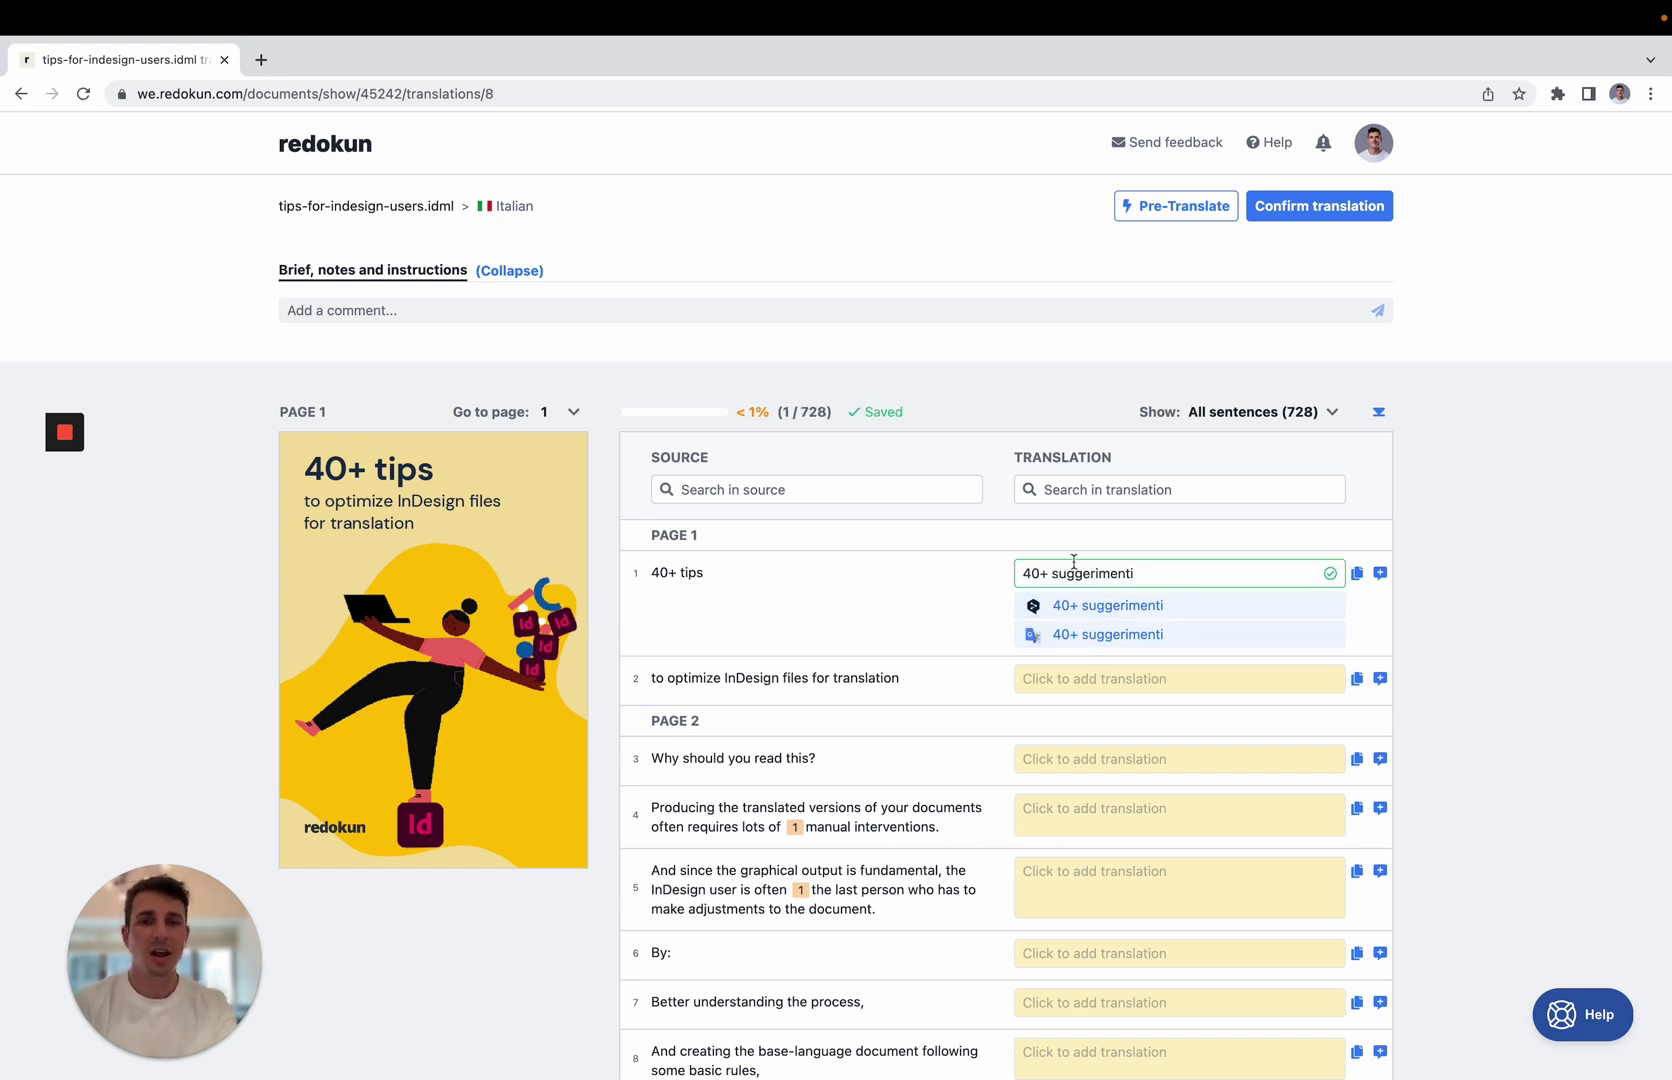
pyautogui.click(1057, 678)
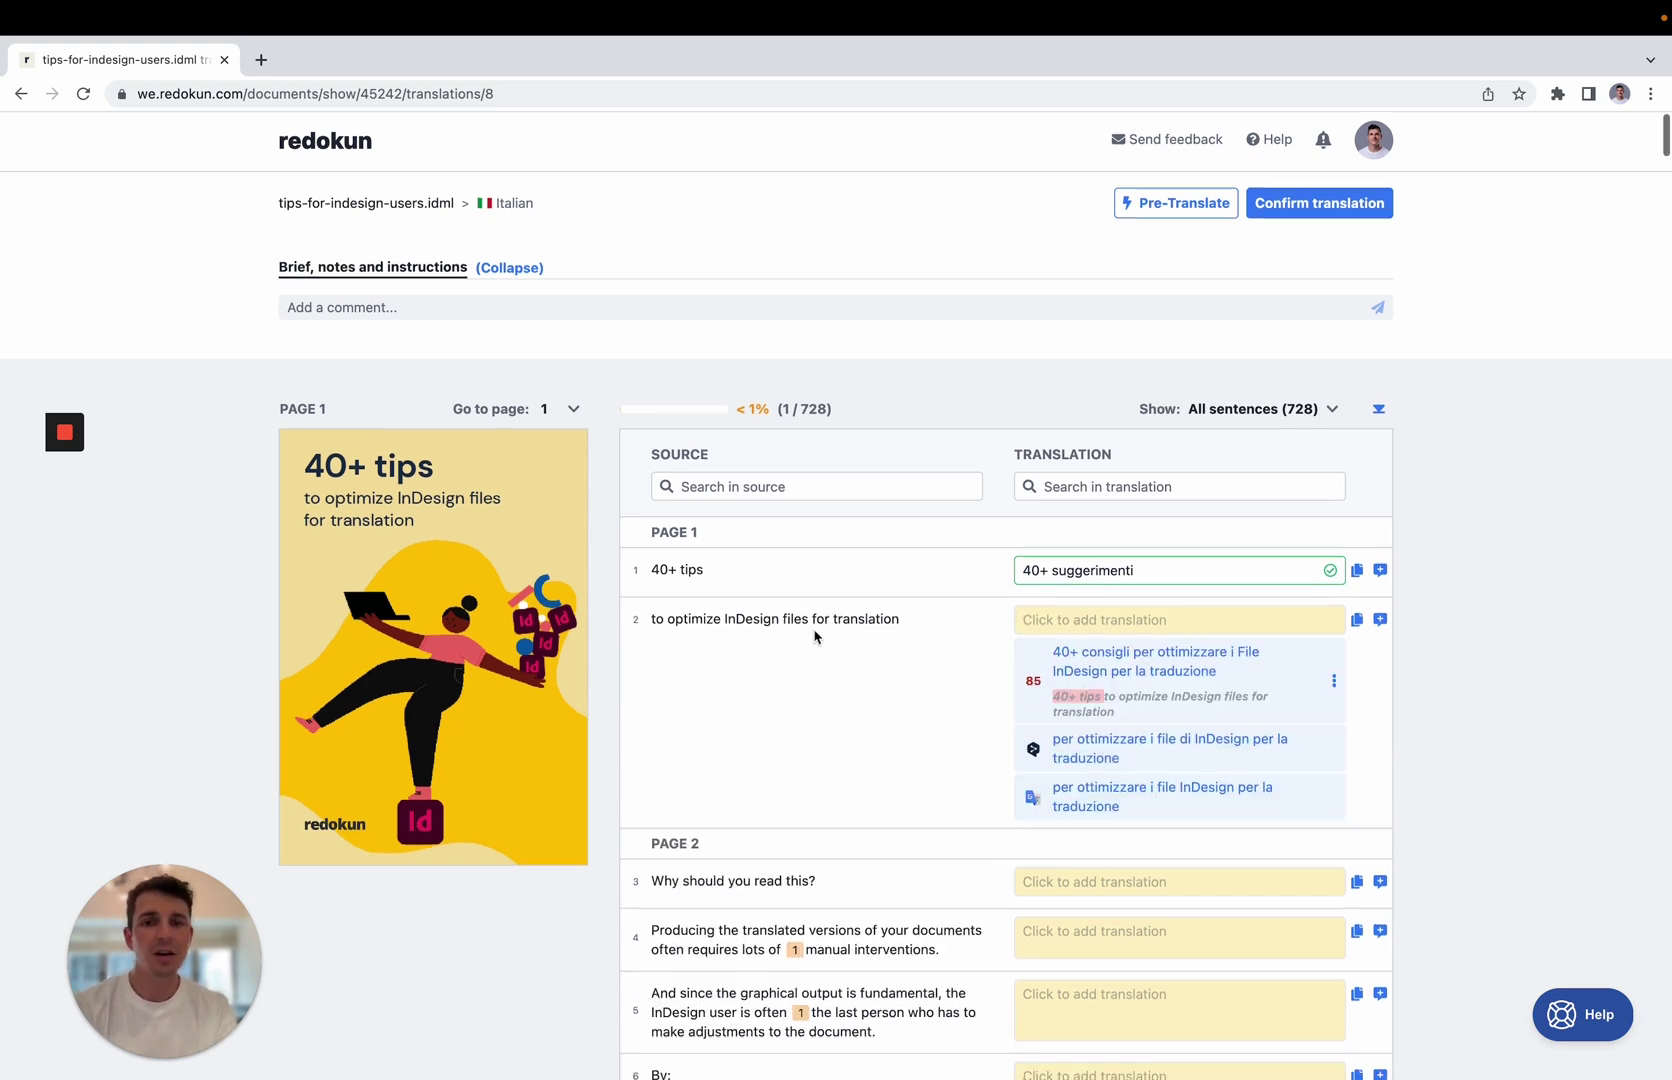
pyautogui.scroll(-3, 816, 637)
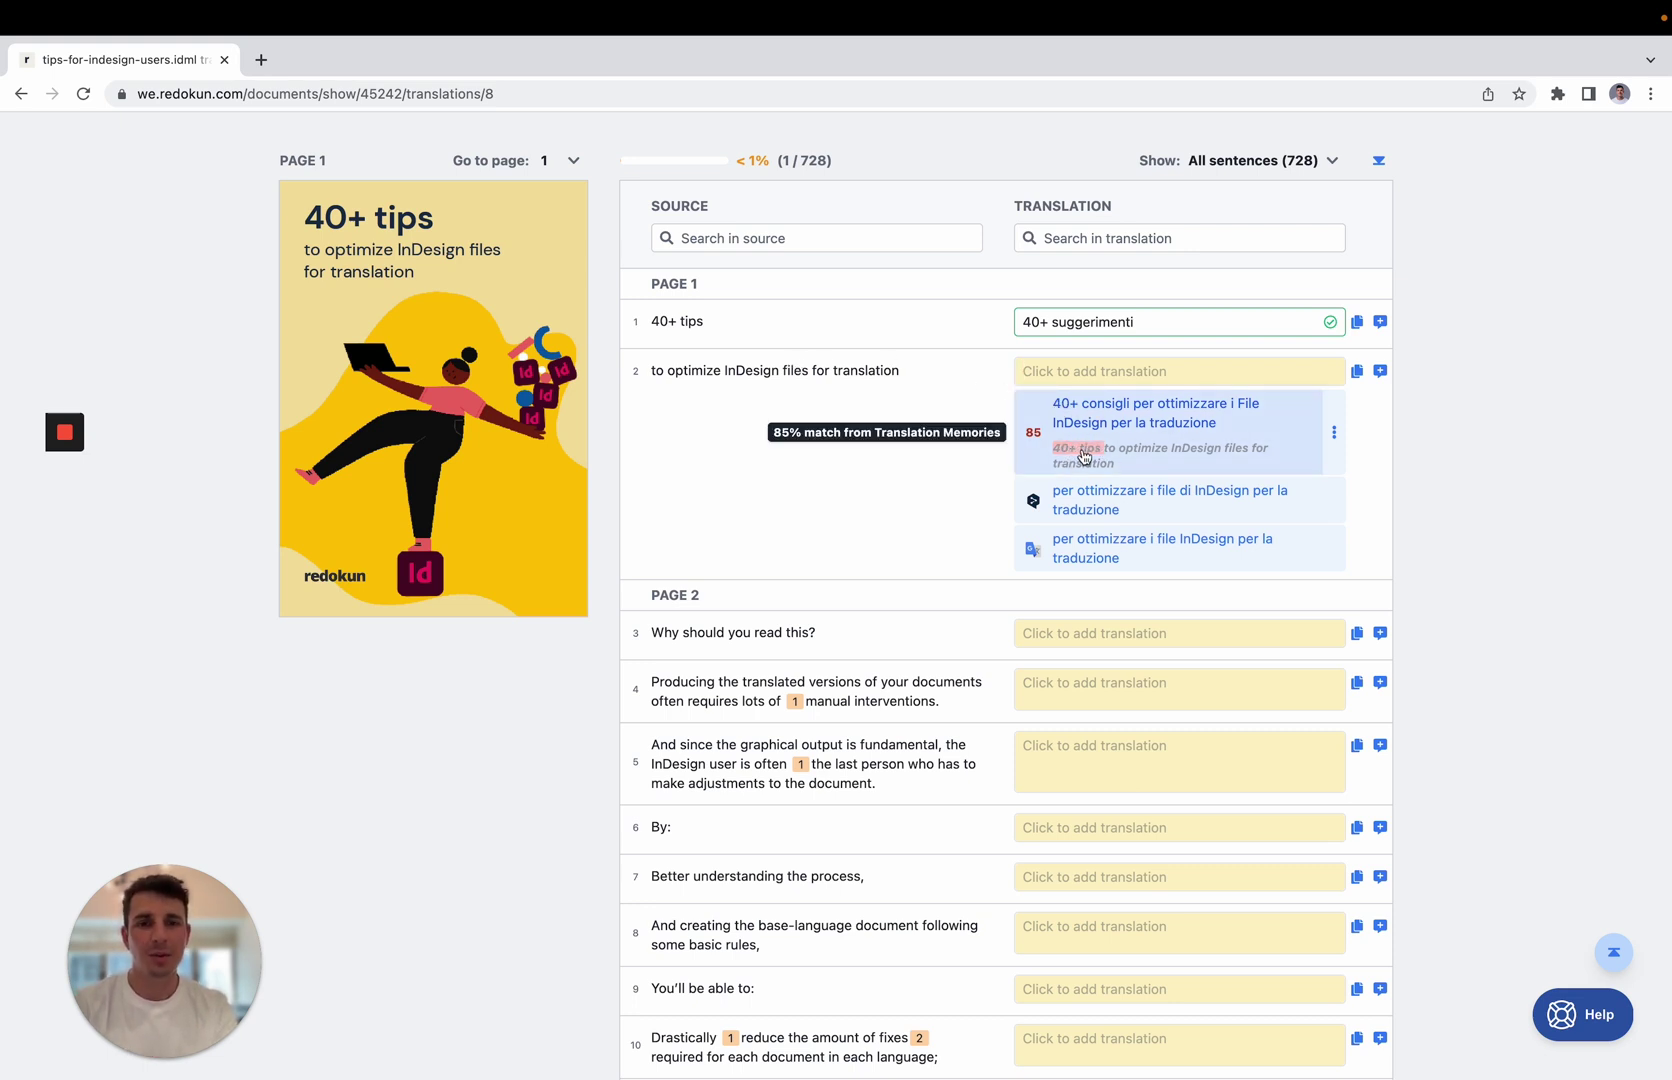
pyautogui.click(1136, 420)
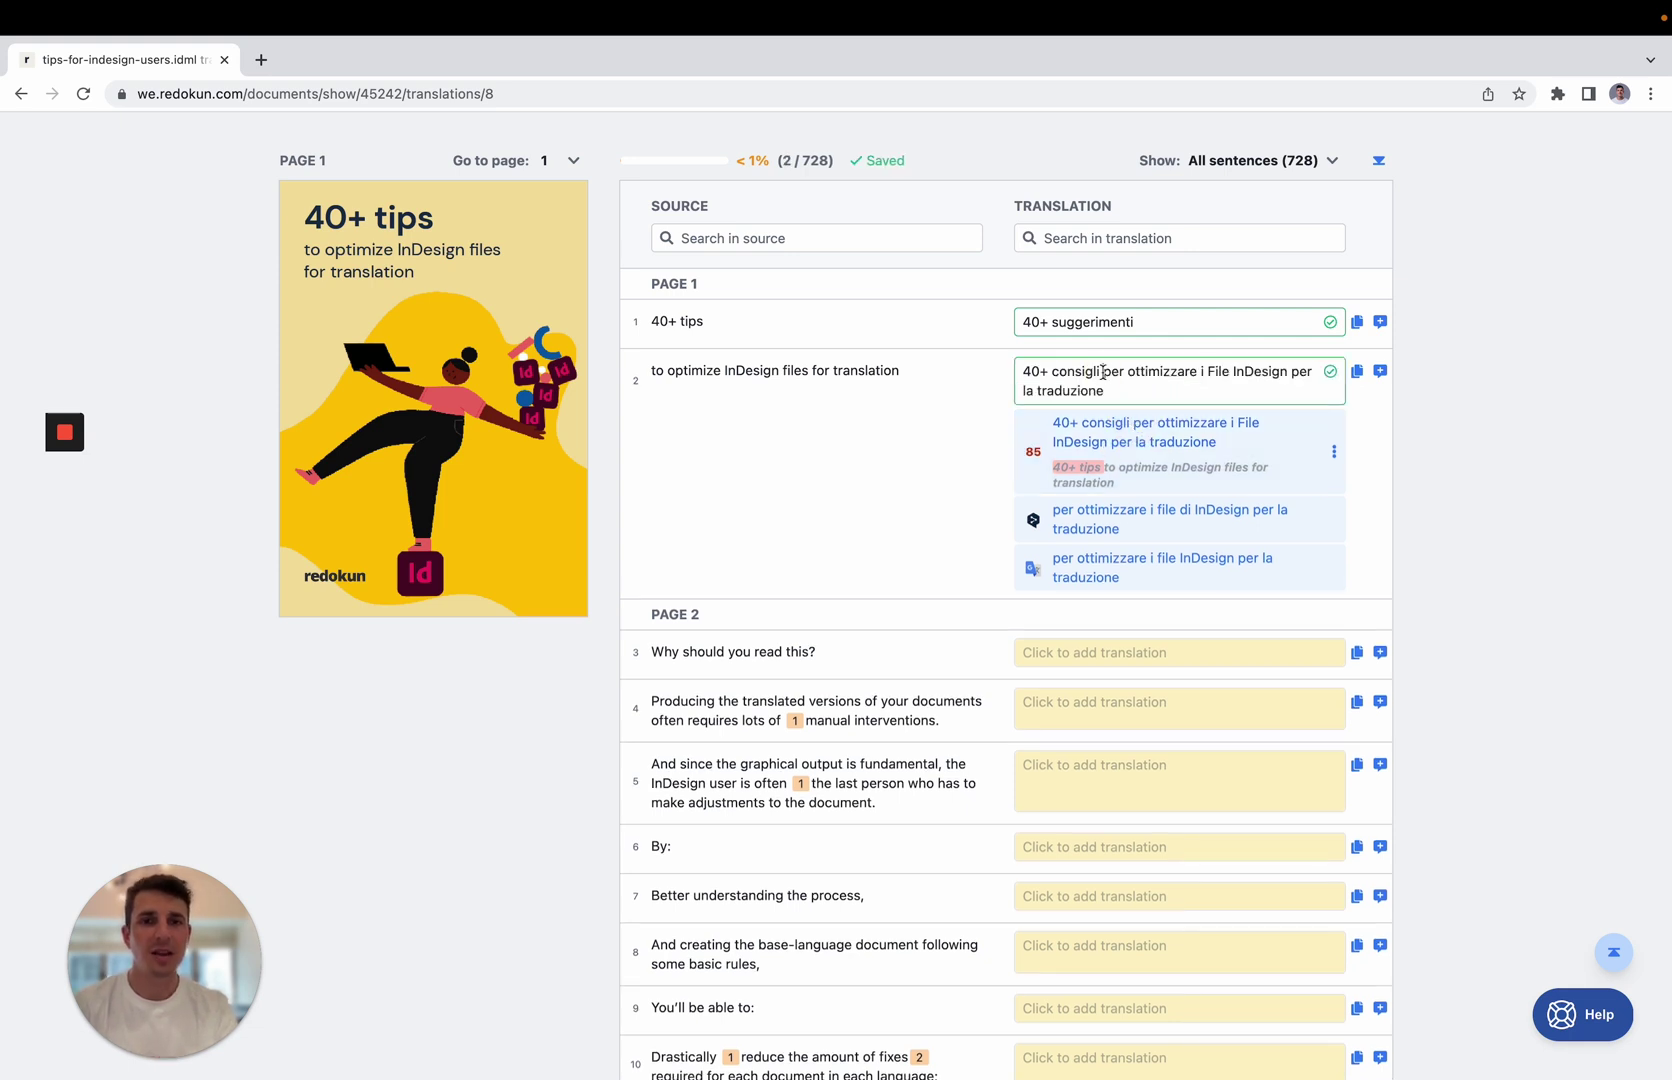
pyautogui.moveTo(1103, 371); pyautogui.dragTo(1003, 372)
pyautogui.press('BackSpace')
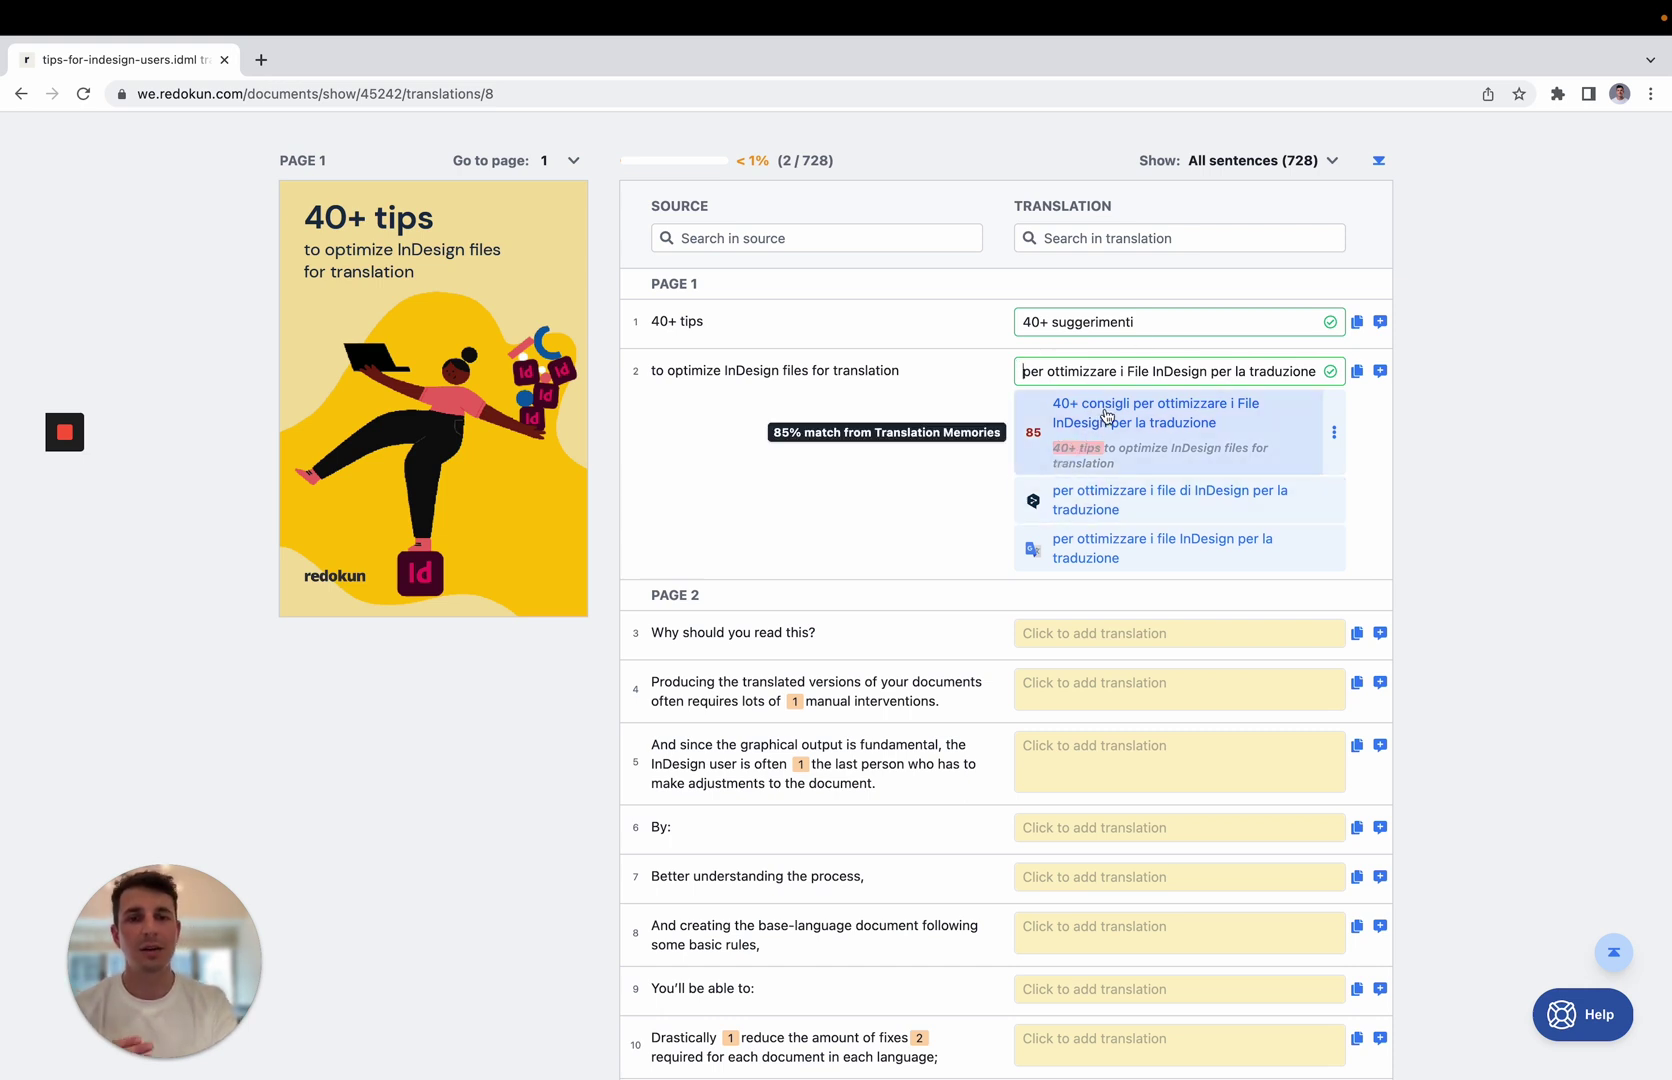
# Step: Replace 'suggerimenti' with 'consigli' so sentence 1 reads '40+ consigli'
pyautogui.click(1112, 321)
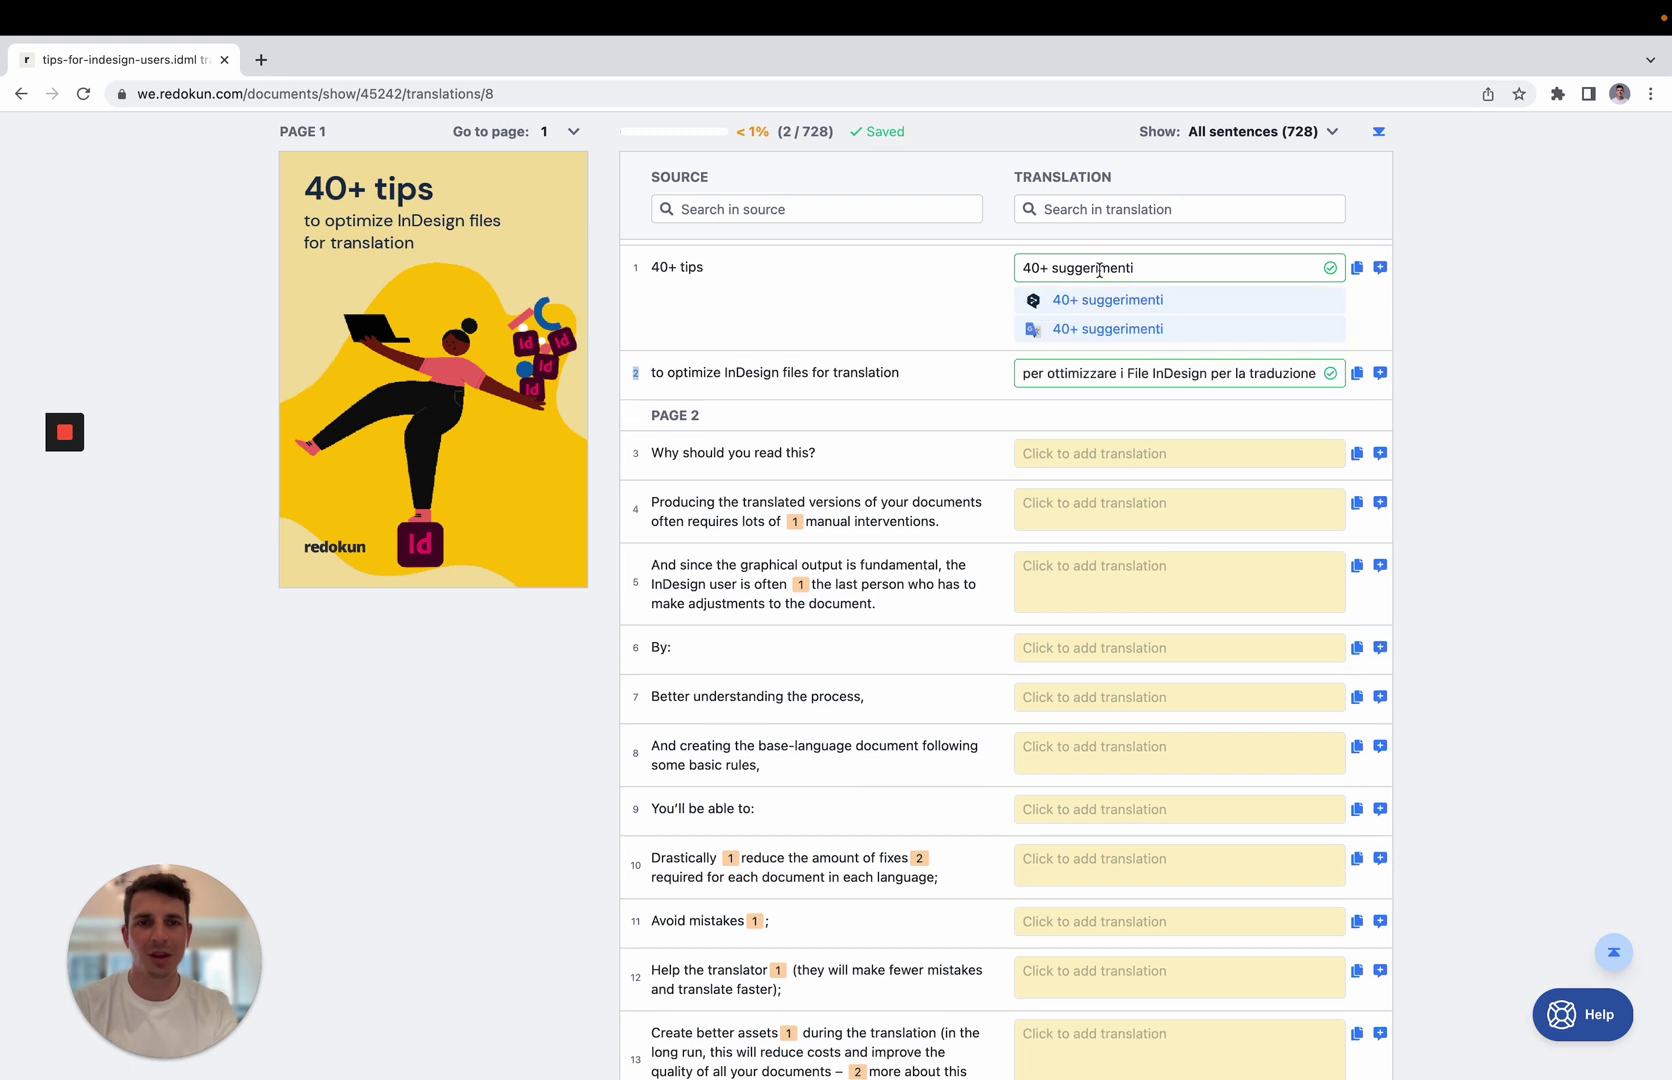
pyautogui.doubleClick(1099, 268)
pyautogui.write('consigli')
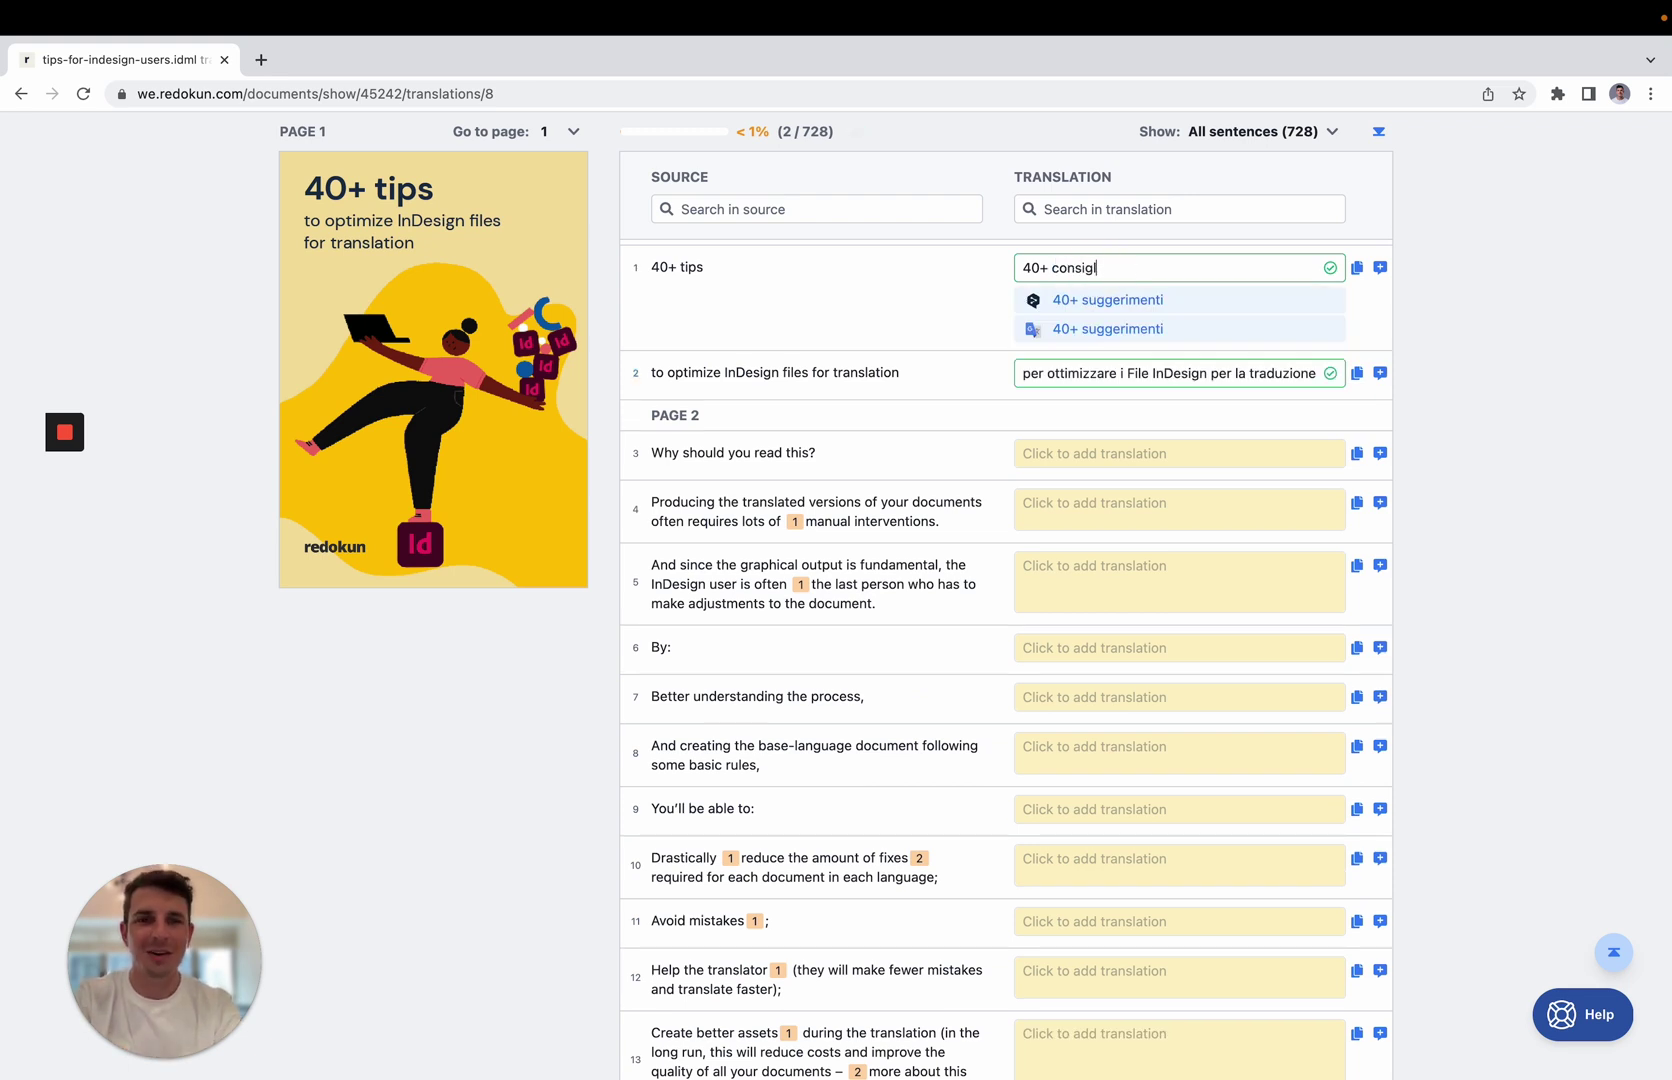
pyautogui.click(1500, 367)
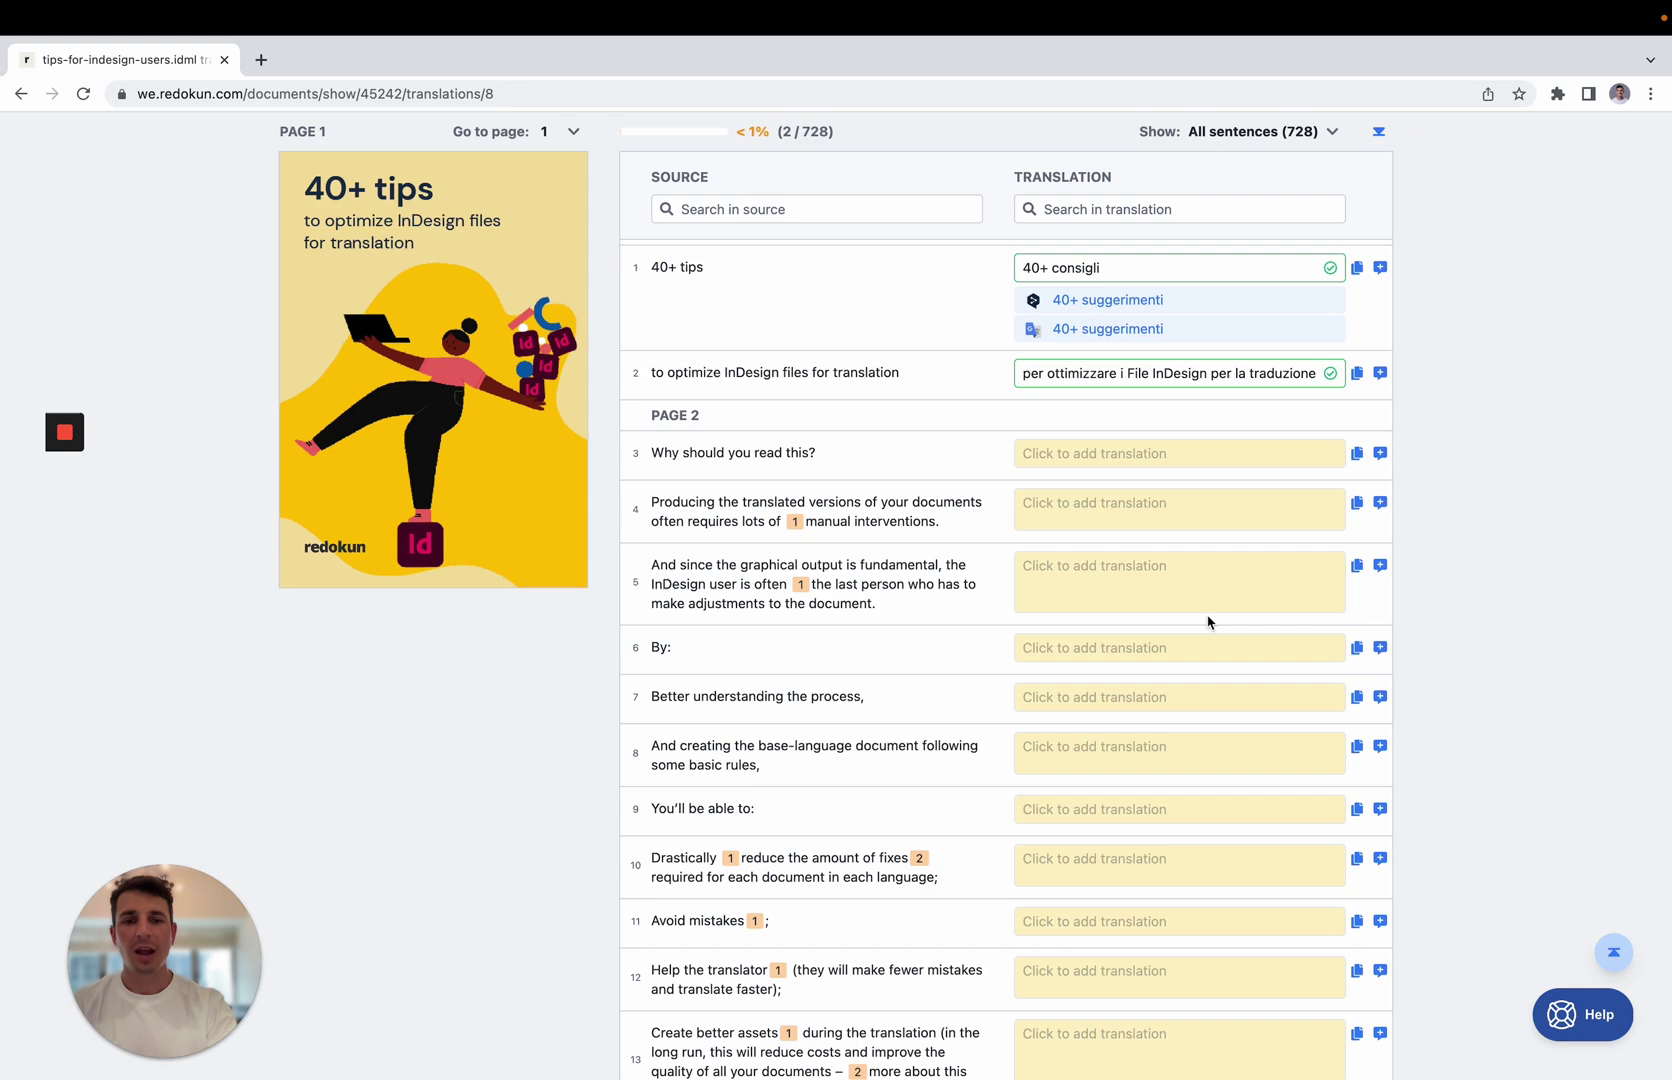
pyautogui.scroll(-7, 1205, 625)
pyautogui.scroll(10, 1169, 956)
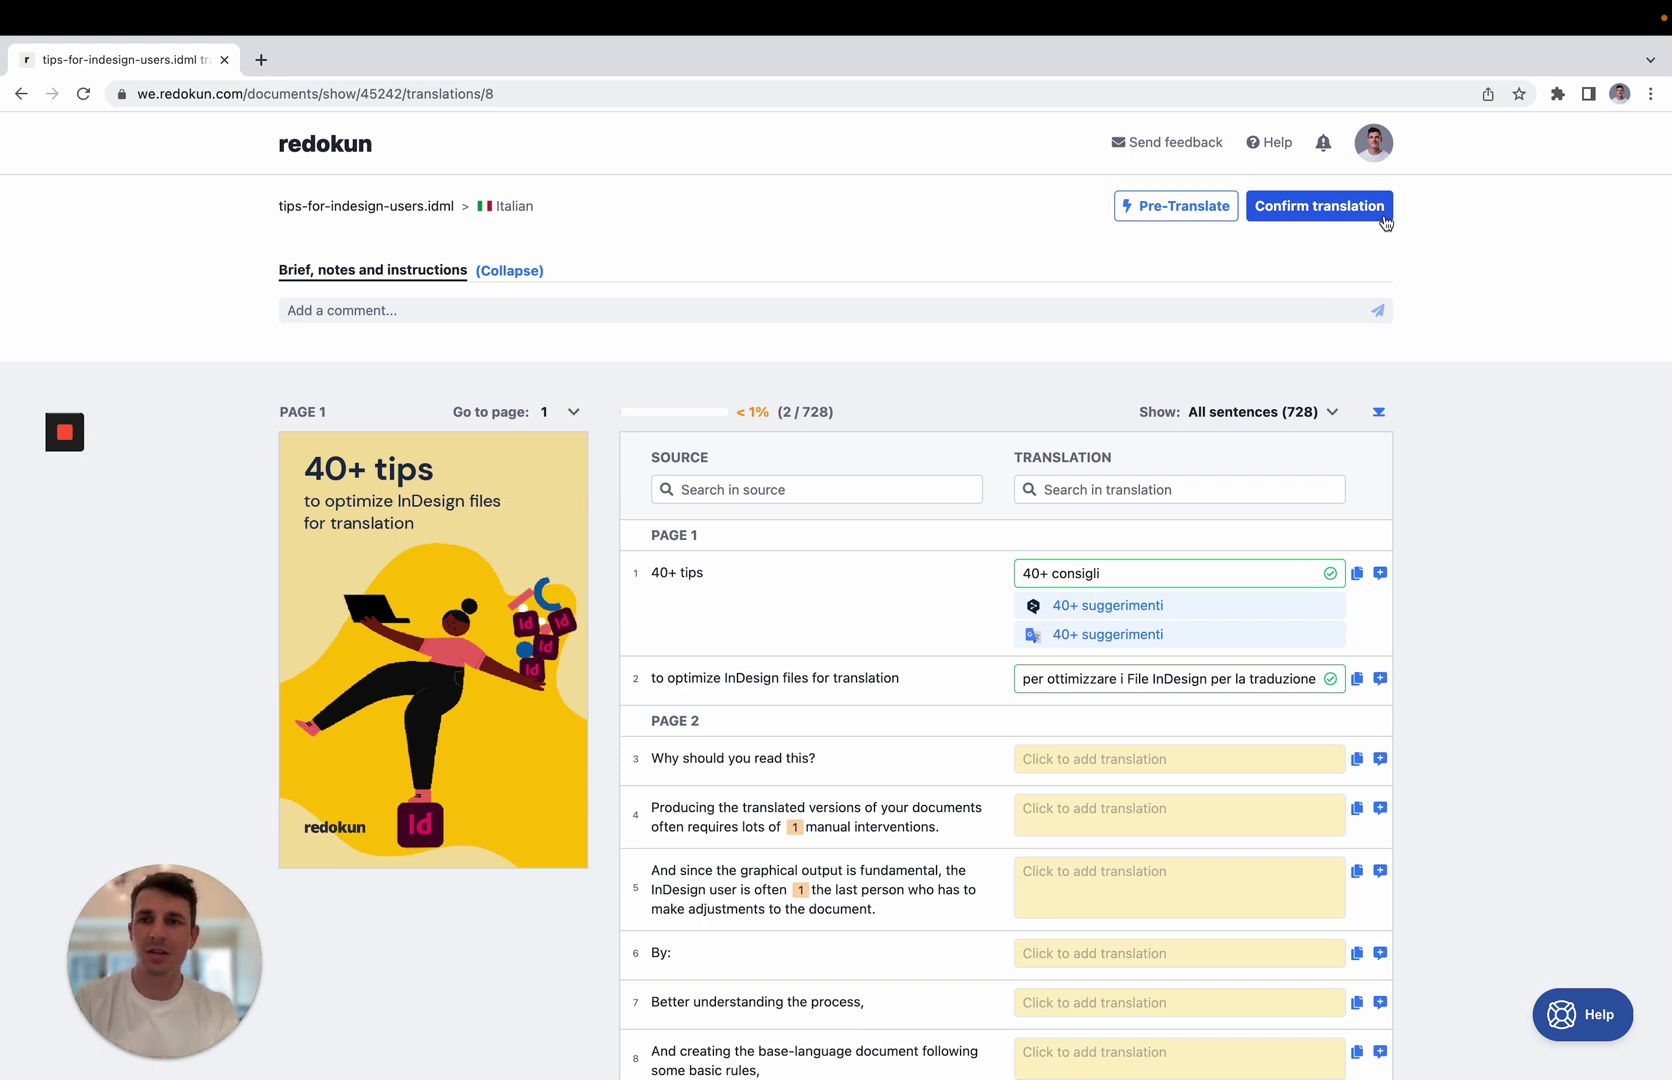
# Step: Return to the tips-for-indesign-users.idml document page via the breadcrumb
pyautogui.click(421, 206)
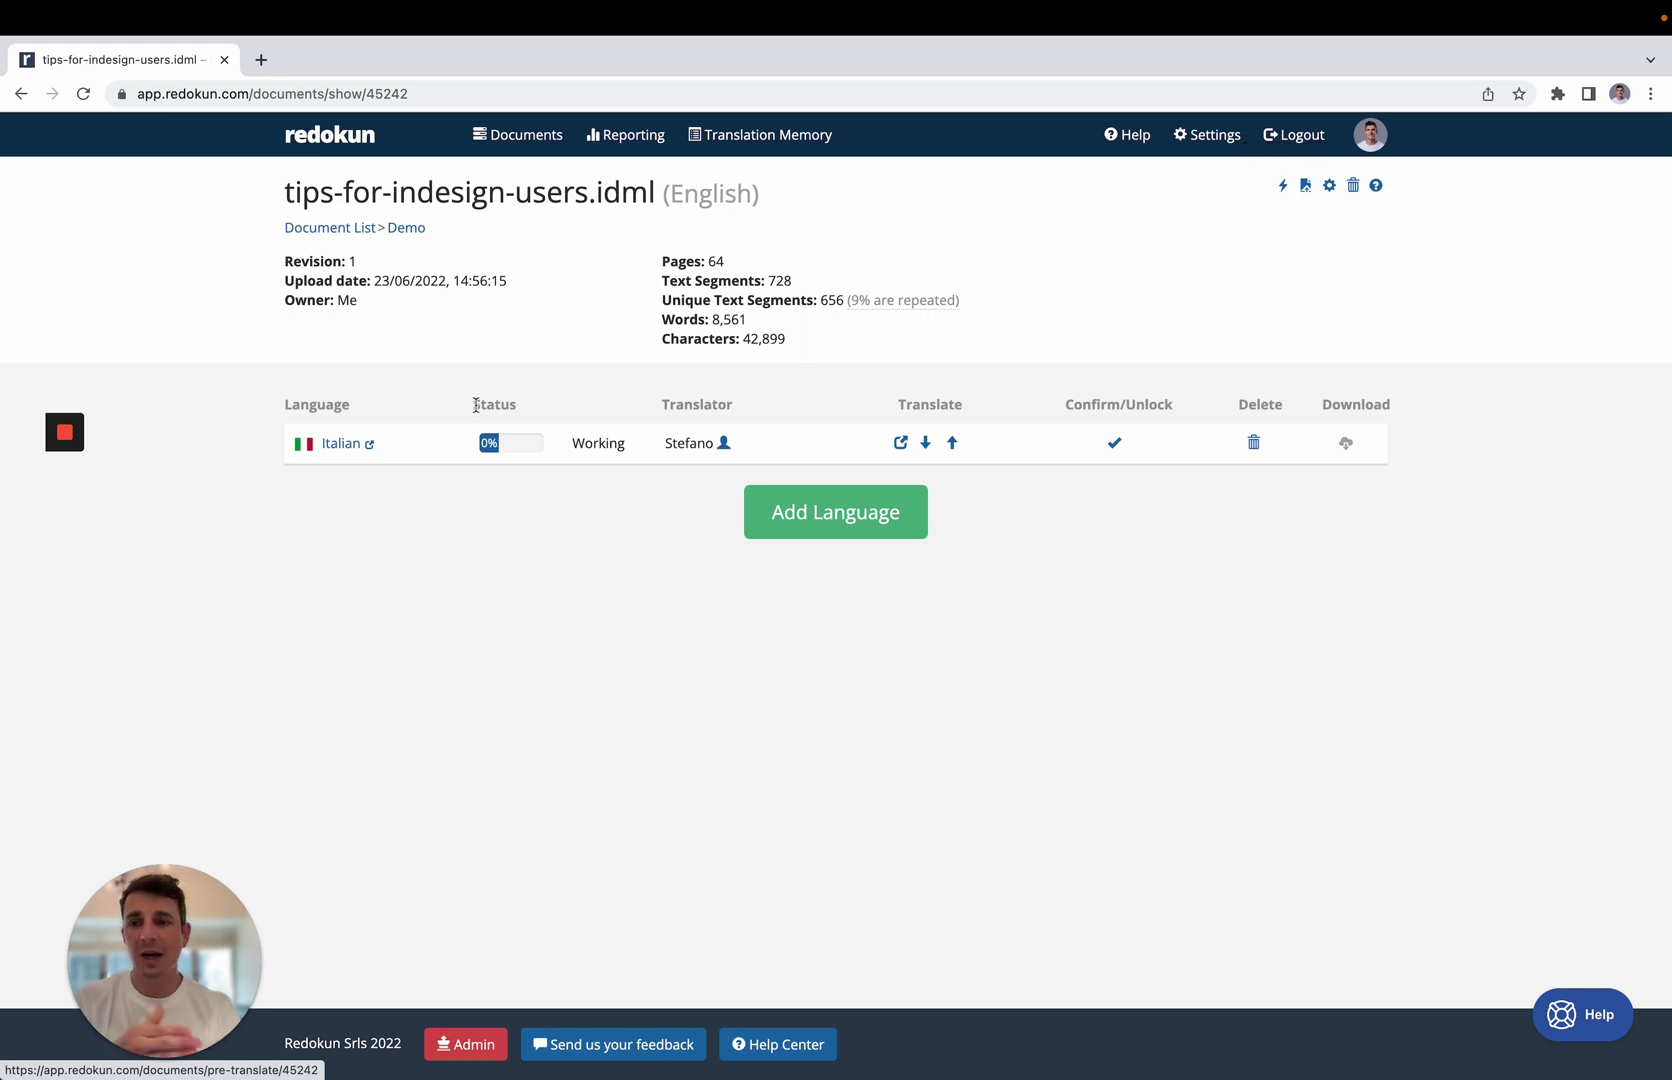
# Step: Set up Italian pre-translation with 100% Match and Google Translate passes, neither marked as draft
pyautogui.click(1285, 190)
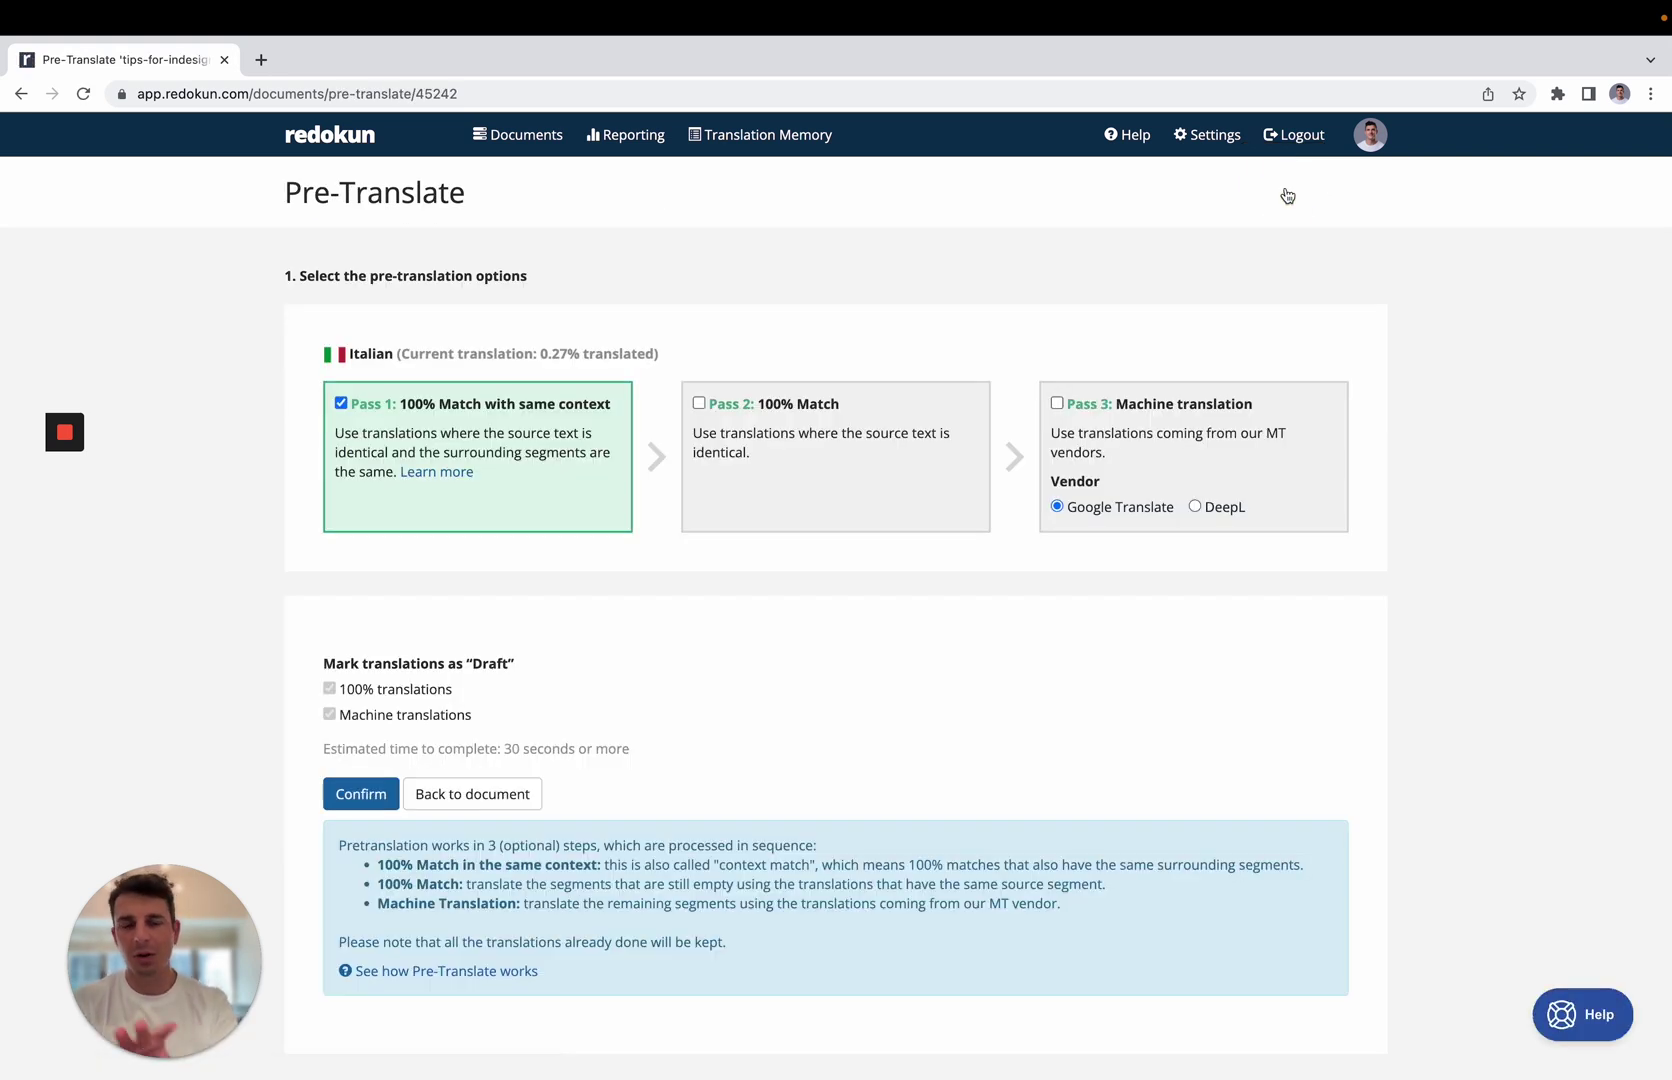
pyautogui.click(699, 404)
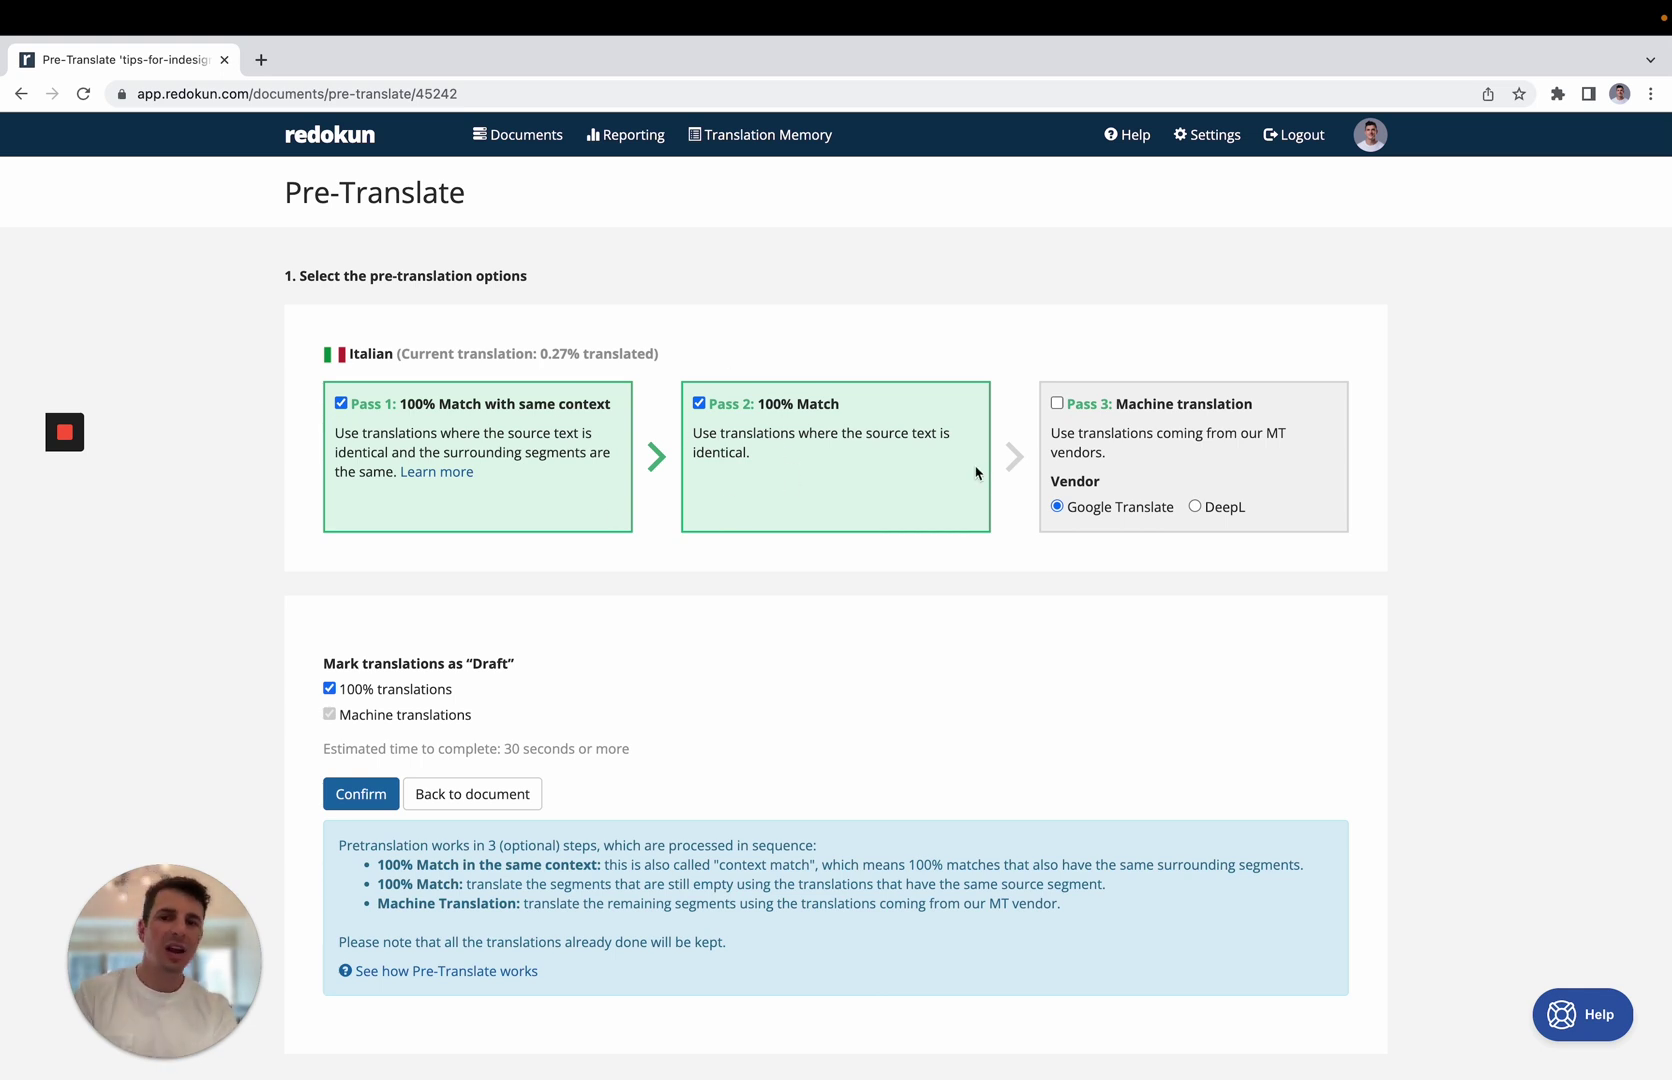
pyautogui.click(1057, 403)
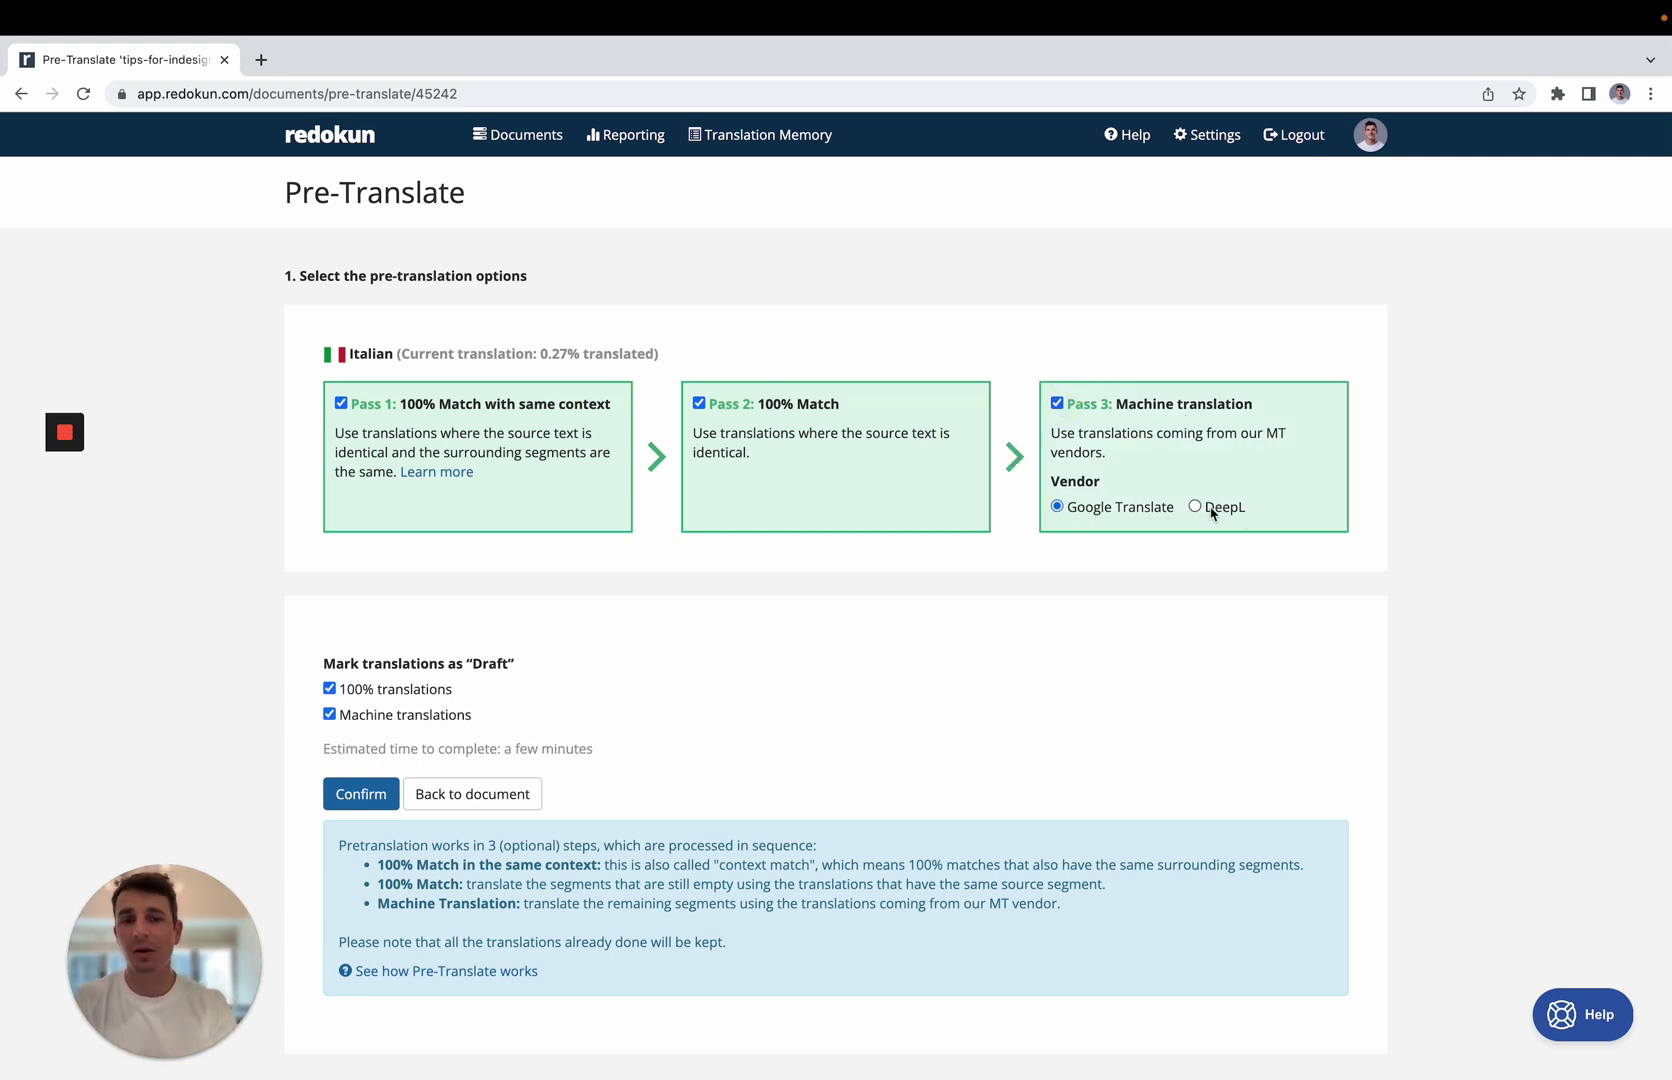
pyautogui.click(329, 689)
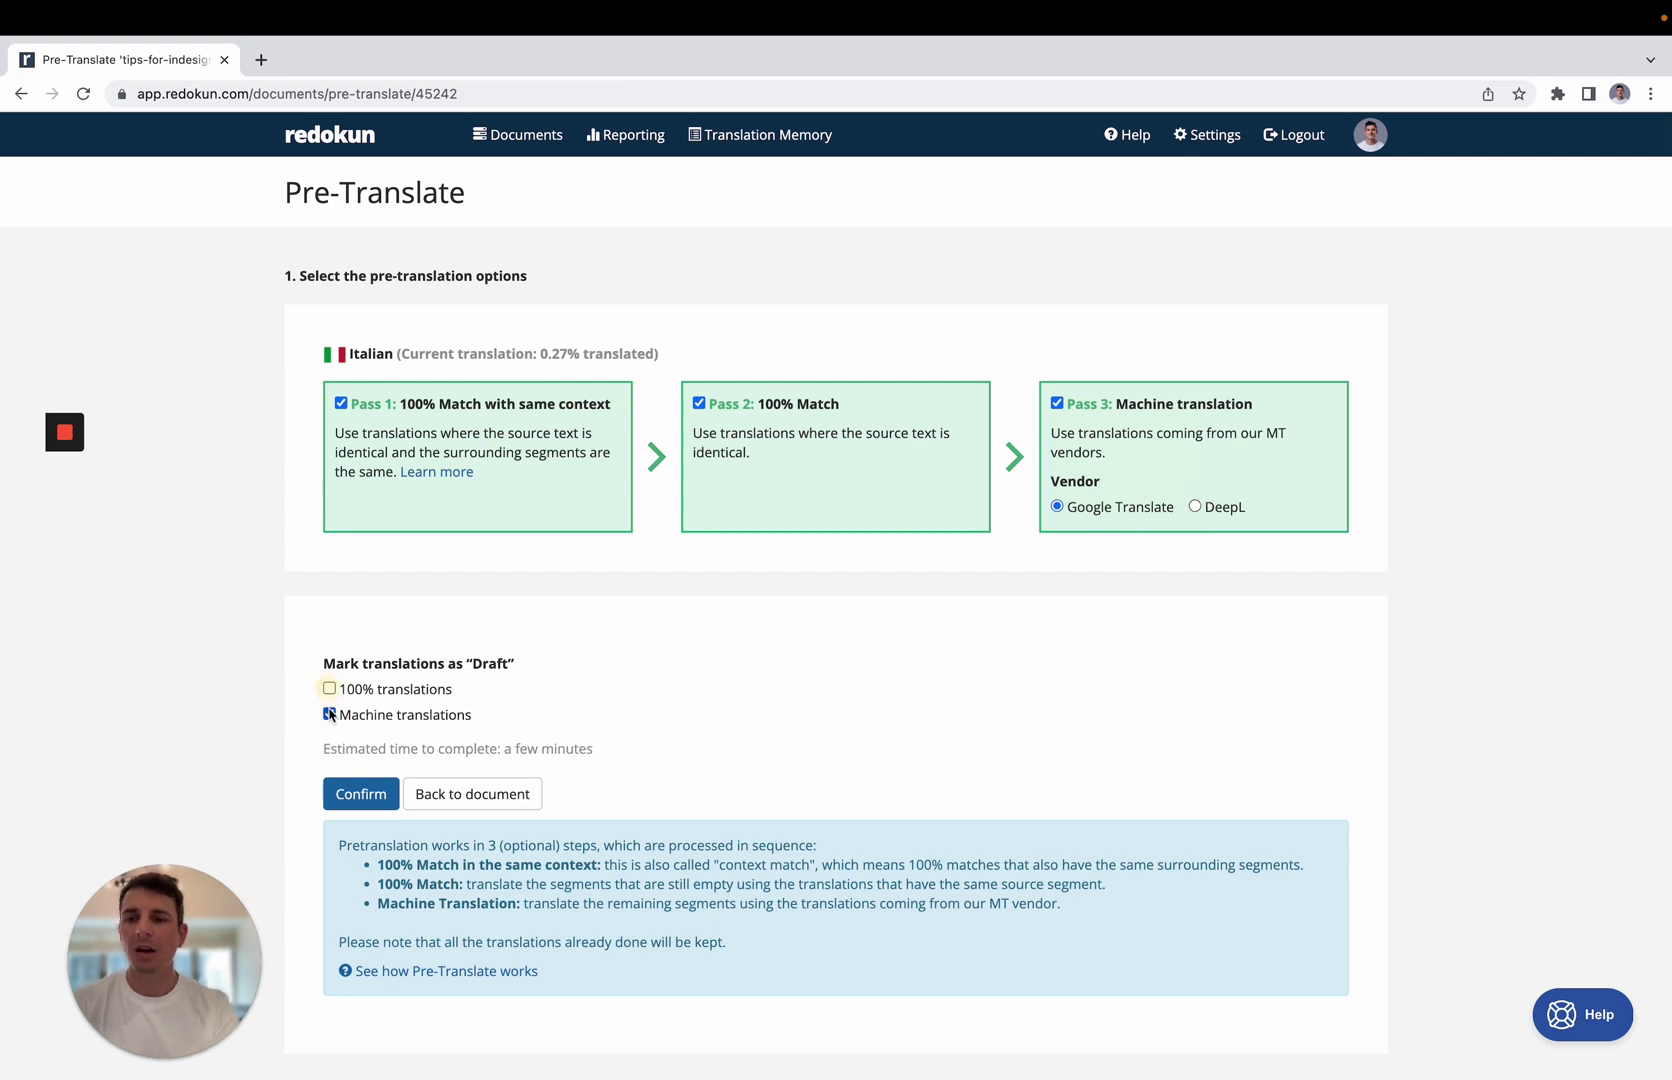
pyautogui.click(330, 715)
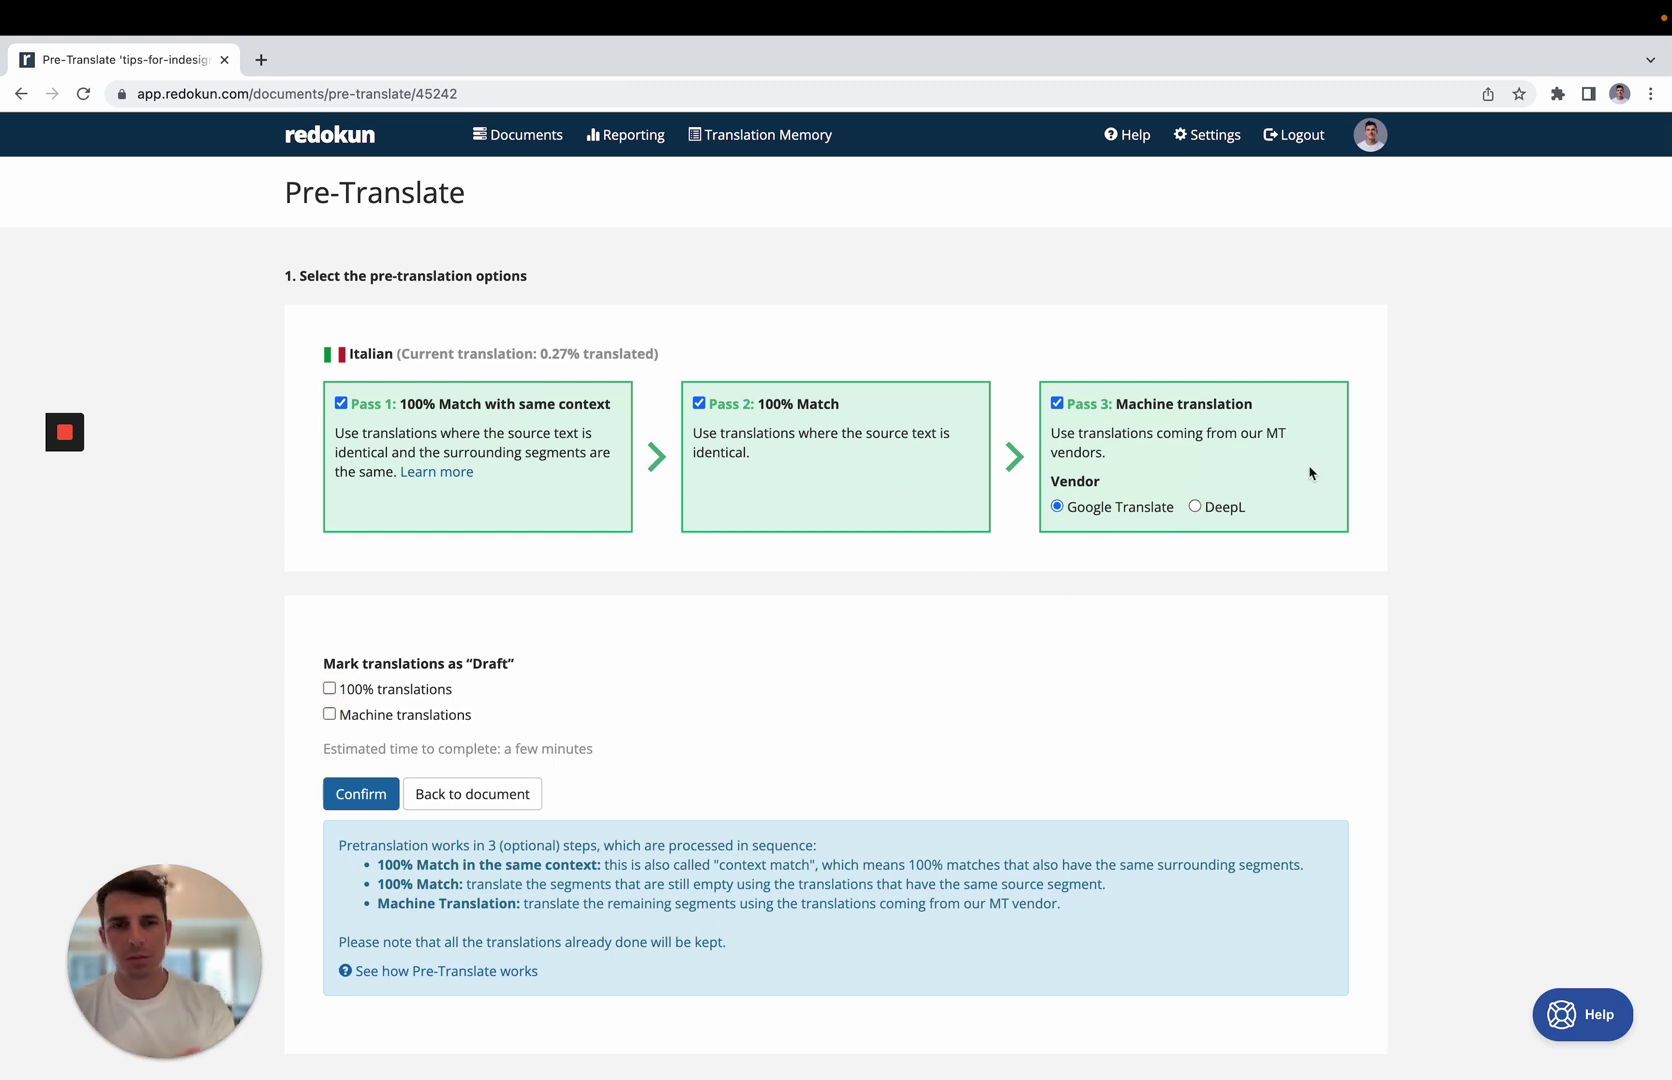
# Step: Run the pre-translation, filling 726 of 726 segments, and return to the document overview
pyautogui.click(369, 795)
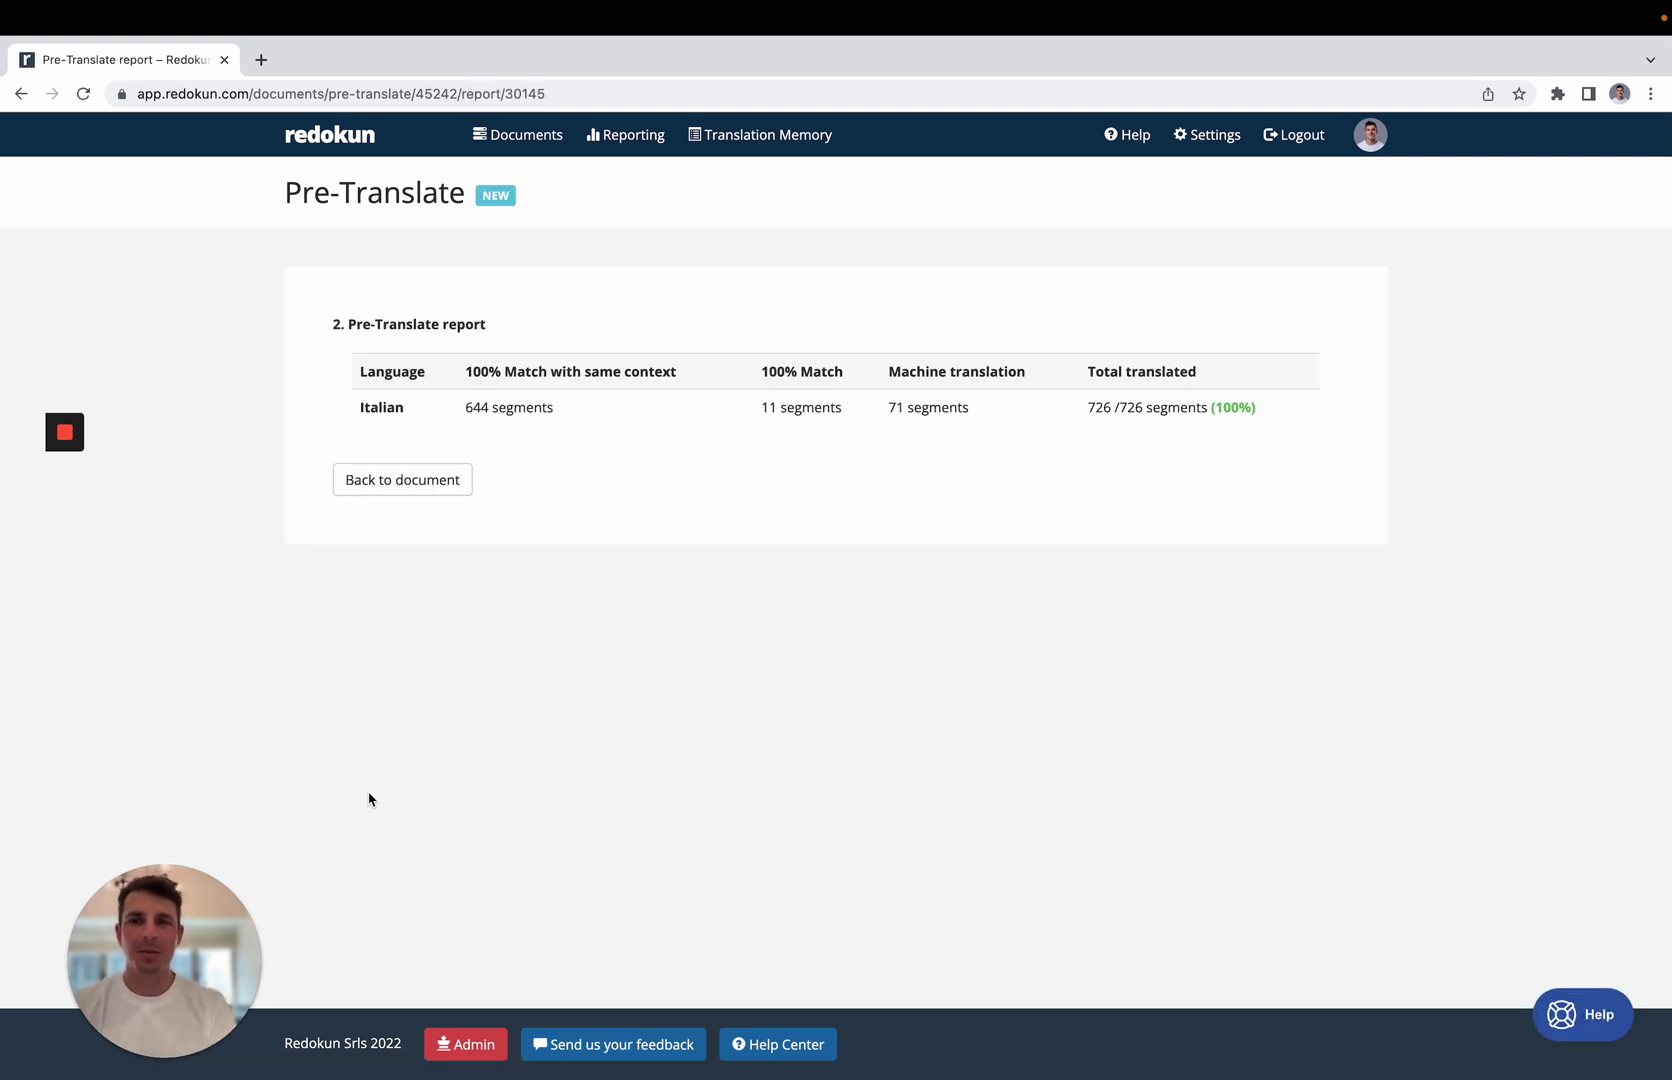
pyautogui.click(444, 485)
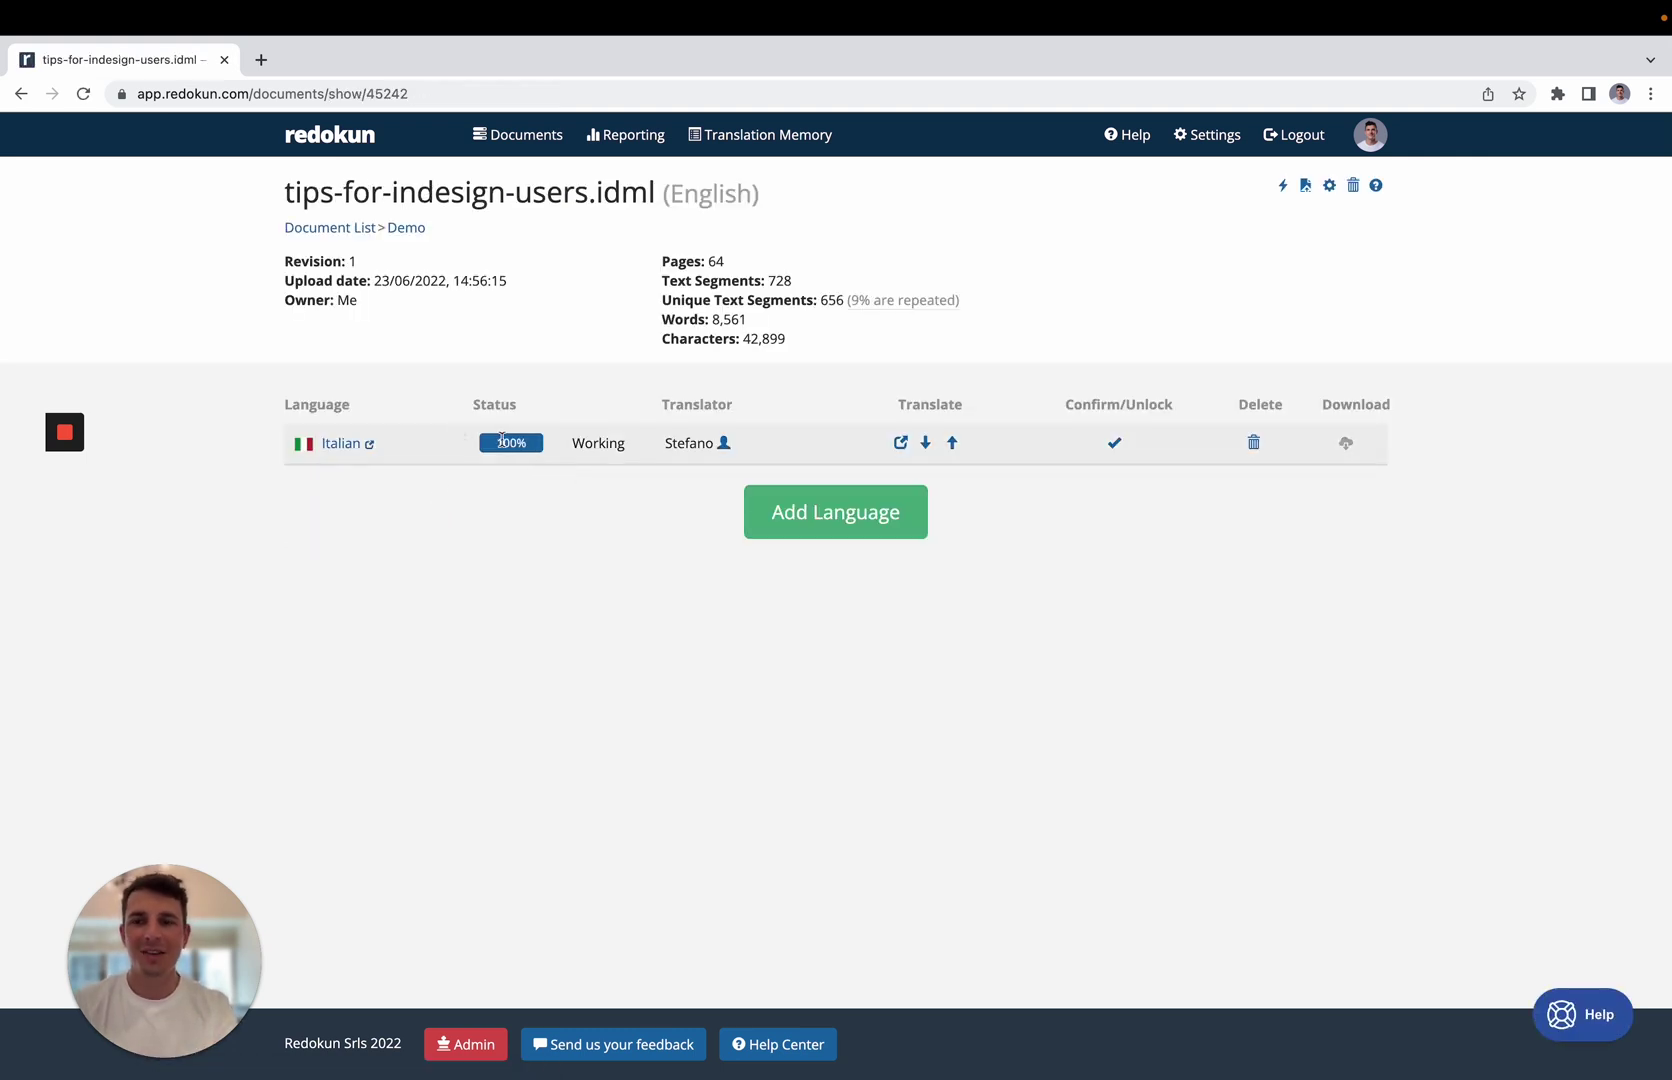
# Step: Open the fully translated Italian editor and scroll down through the sentences to page 2
pyautogui.click(340, 444)
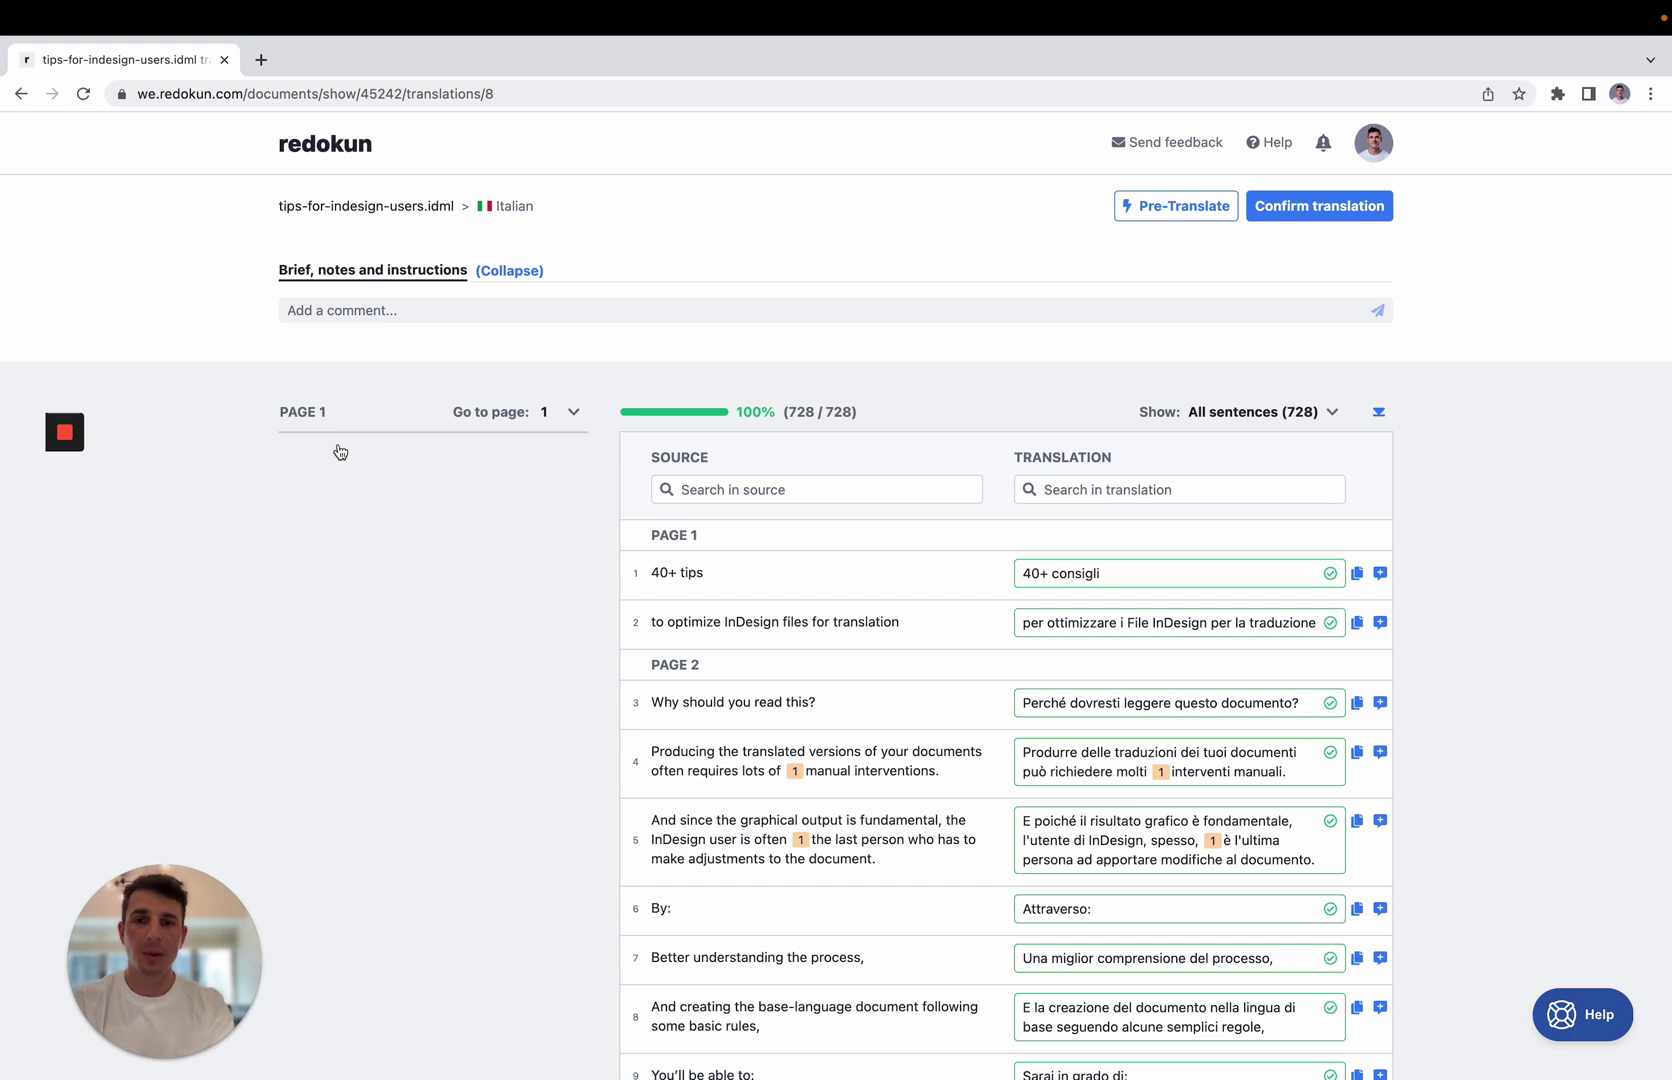
pyautogui.scroll(-5, 1265, 563)
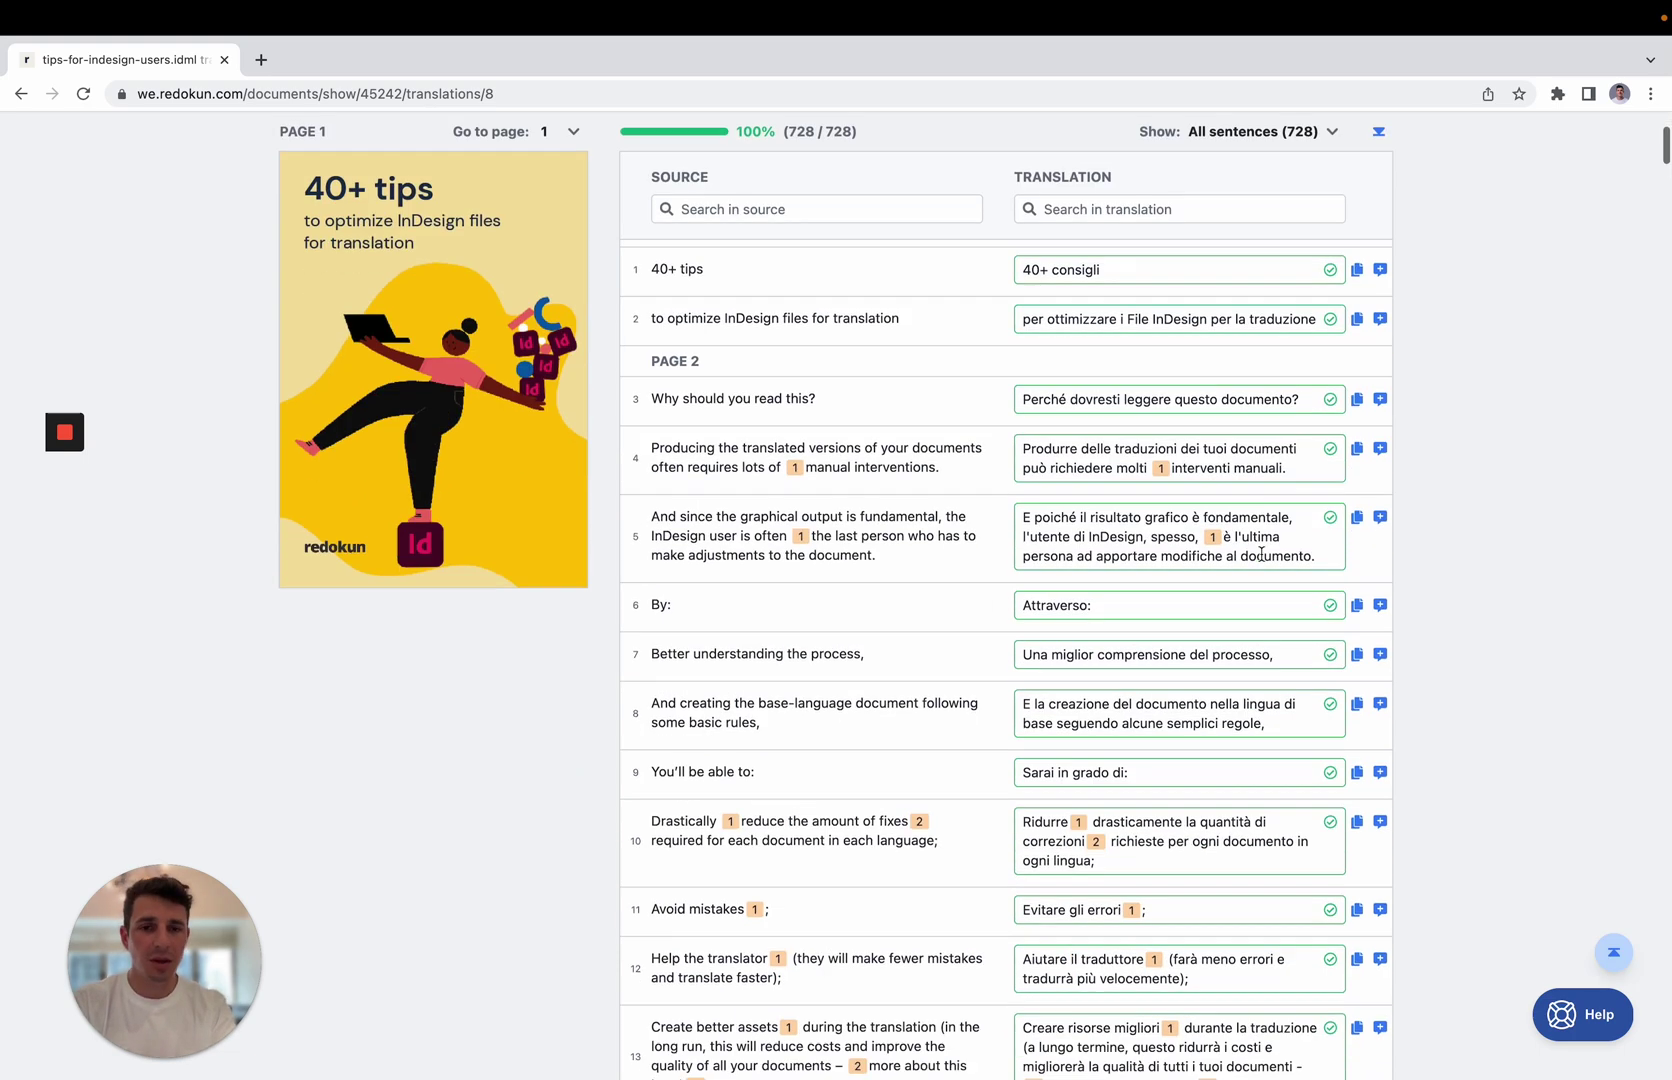
pyautogui.scroll(-1, 1126, 390)
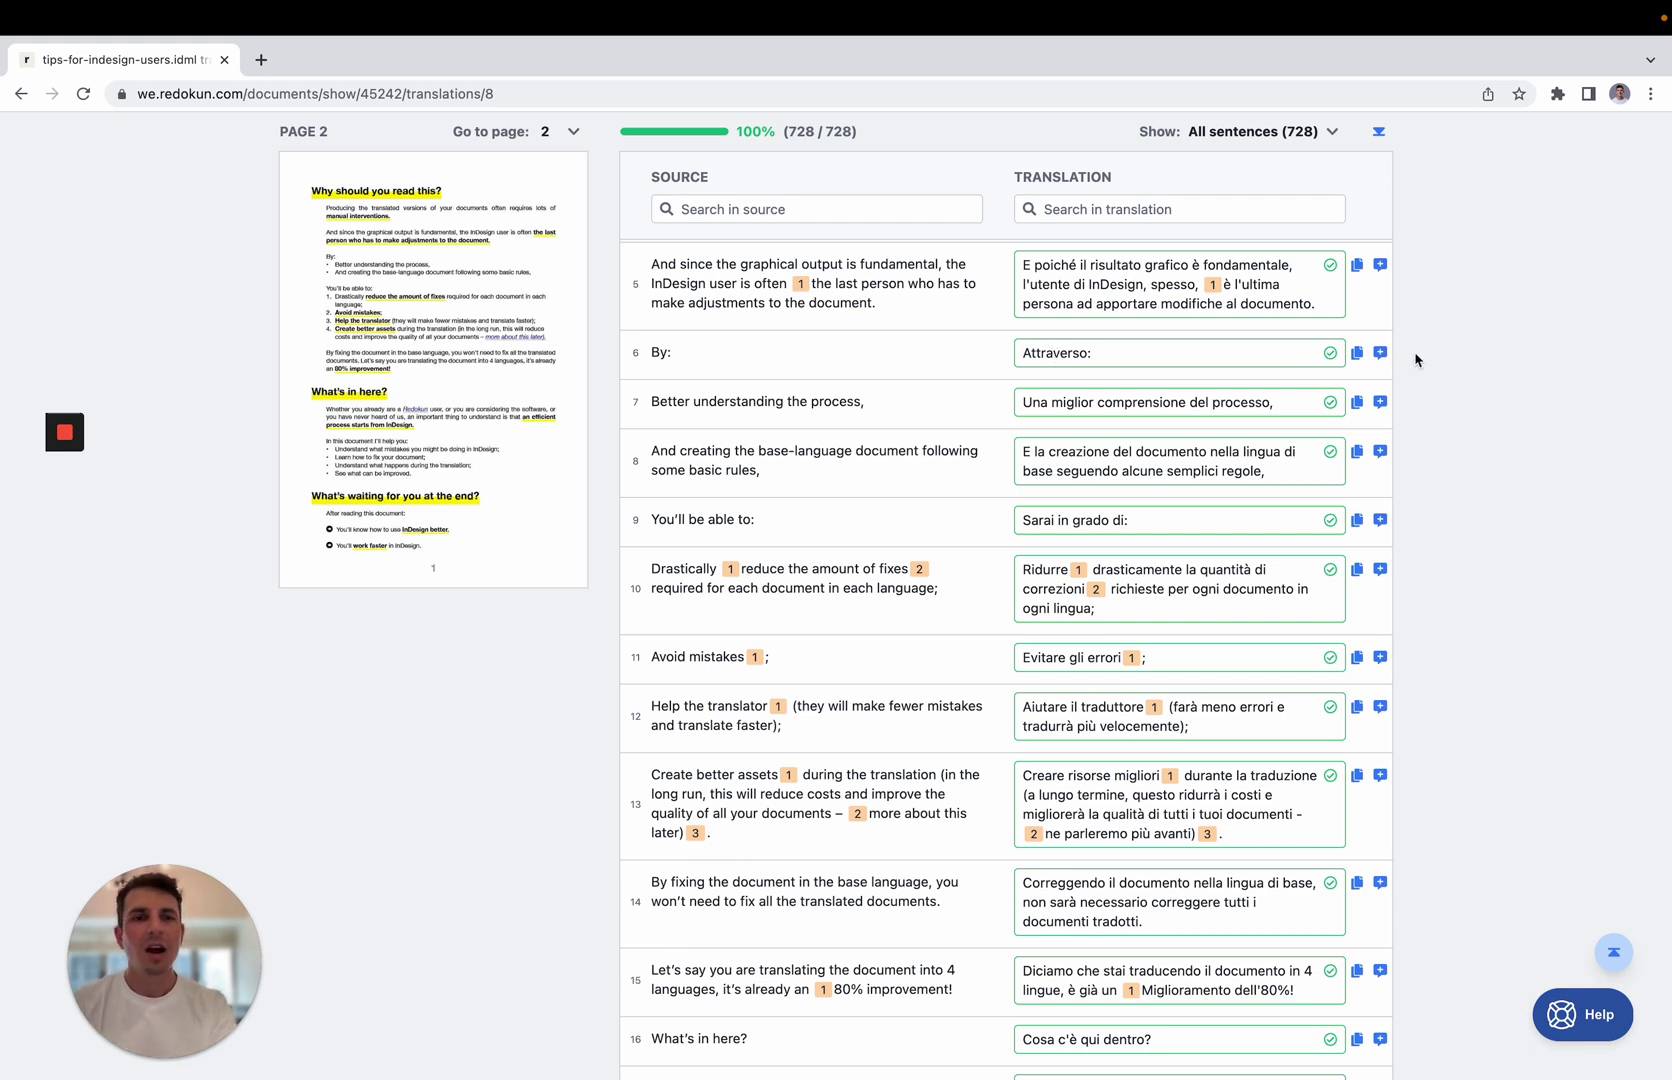
# Step: Post a comment reading 'test' on sentence 6 ('By:' / 'Attraverso:')
pyautogui.click(1381, 354)
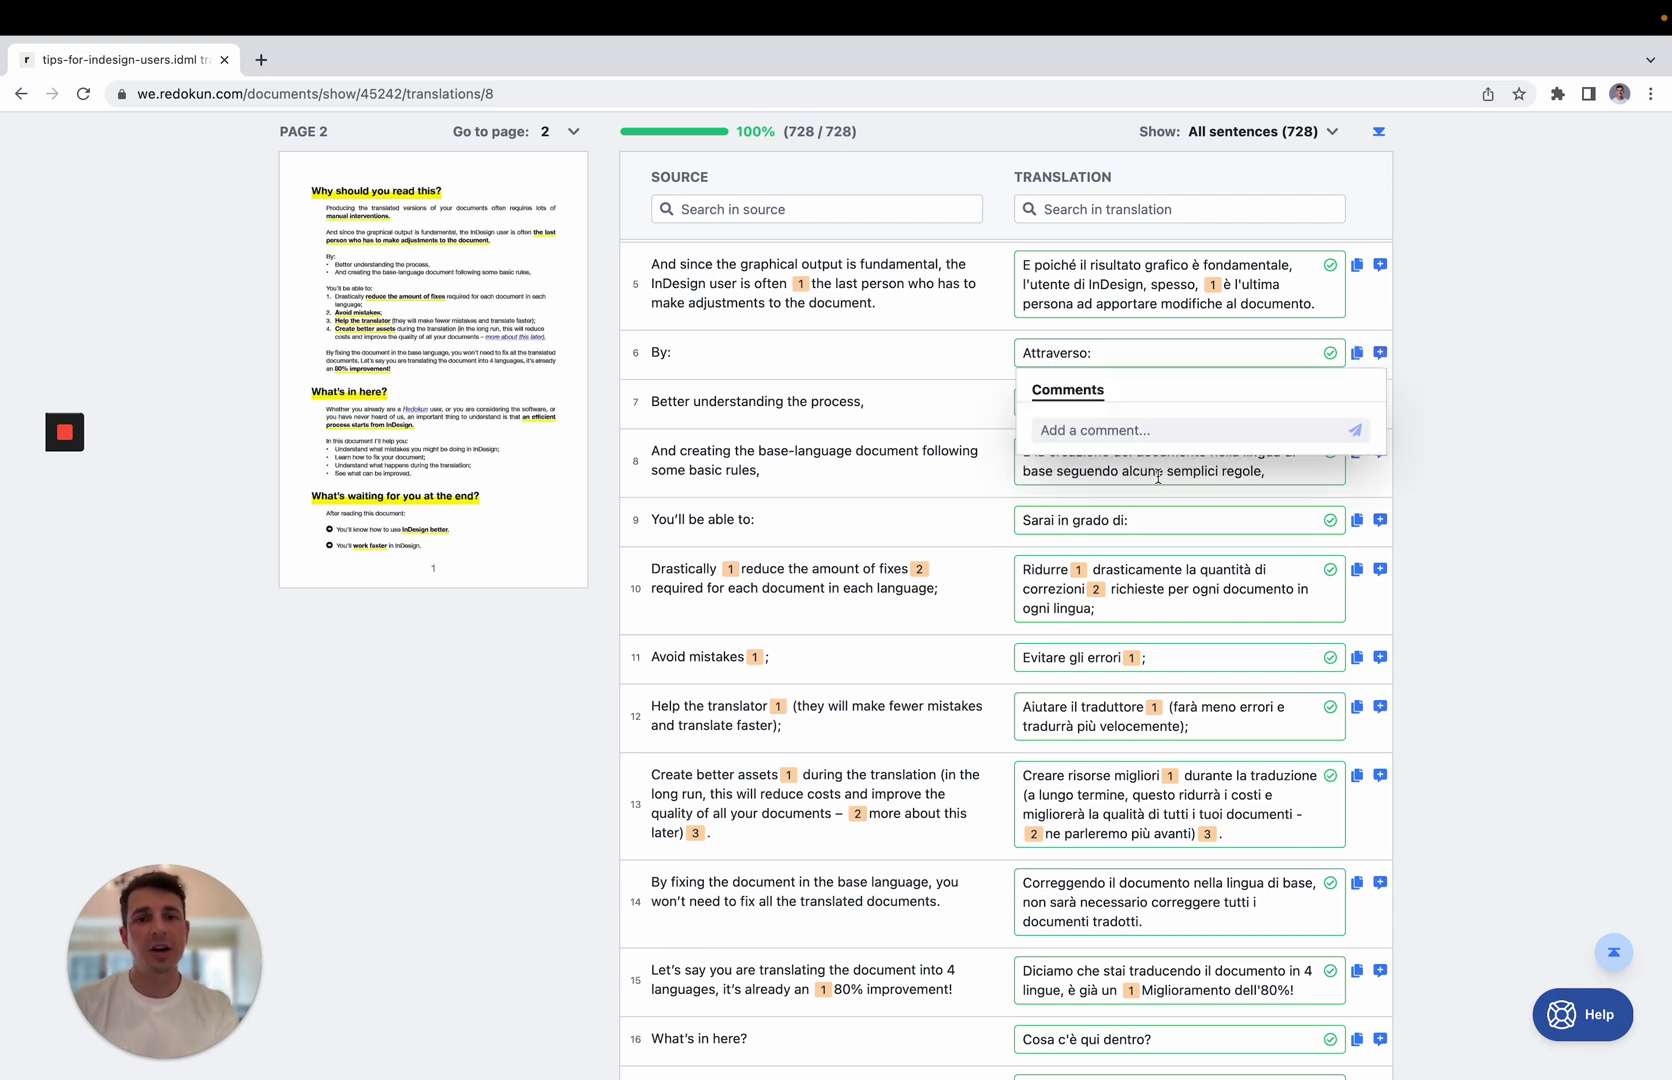
pyautogui.click(1122, 429)
pyautogui.write('@')
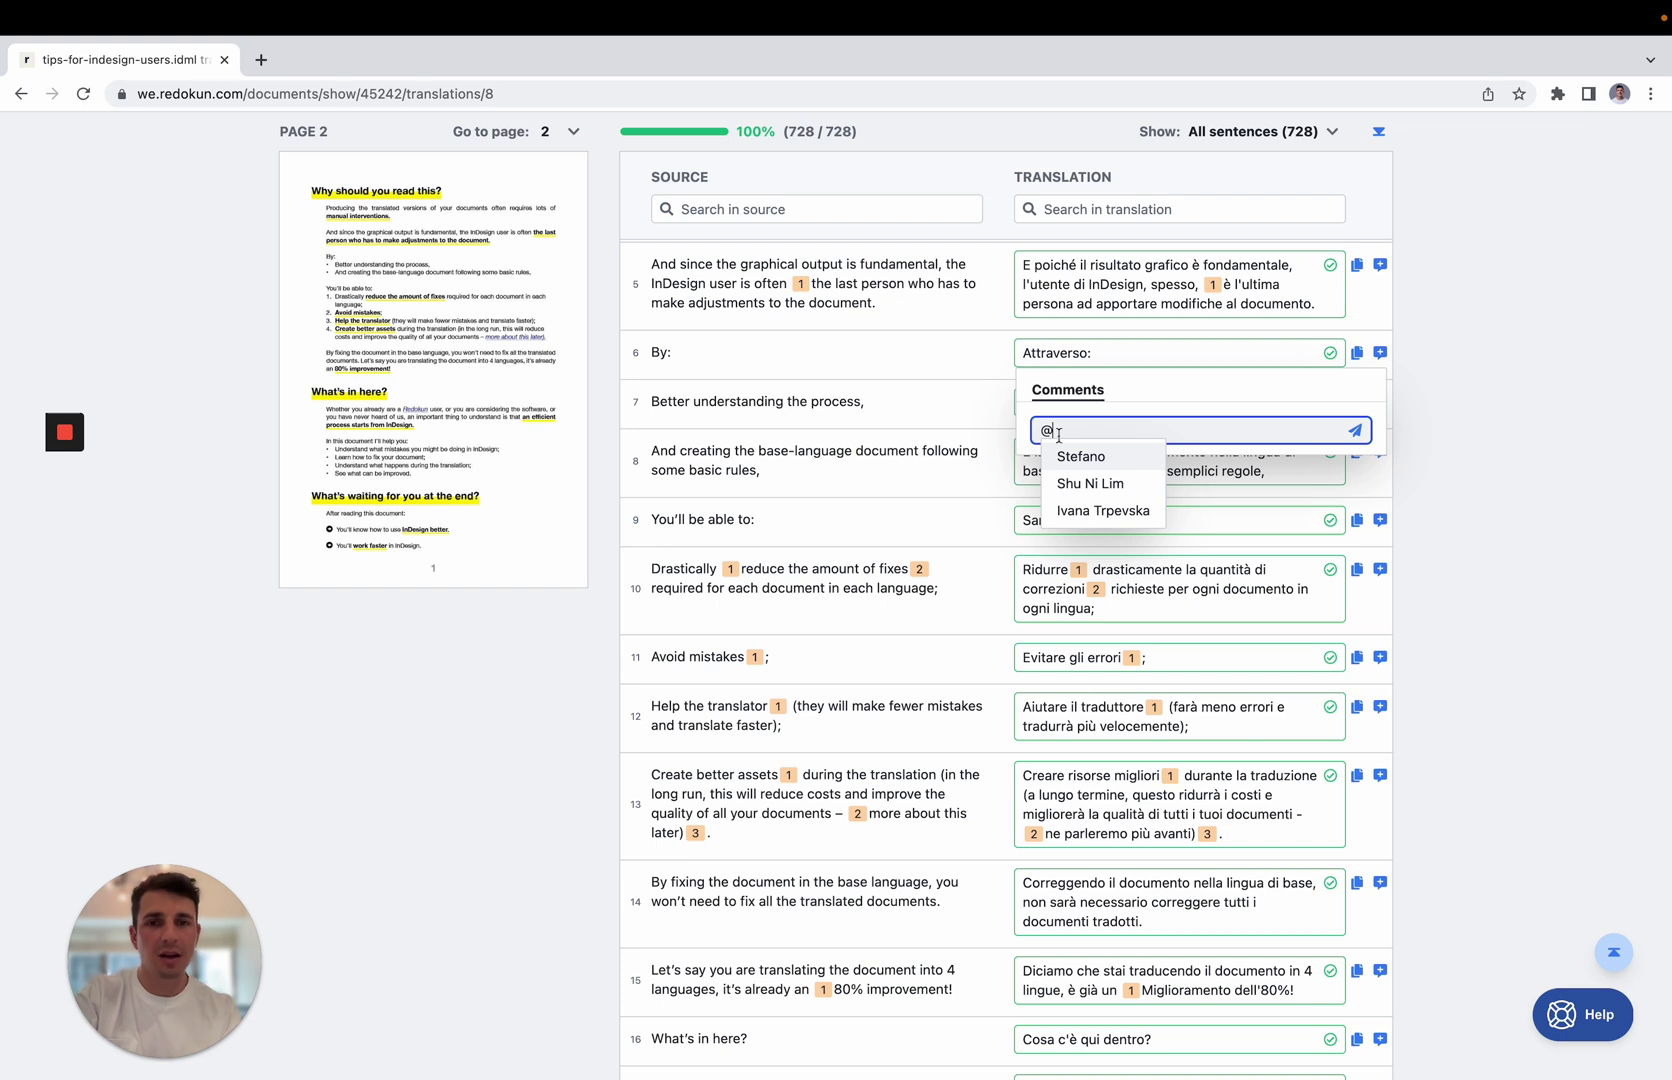
pyautogui.click(1070, 457)
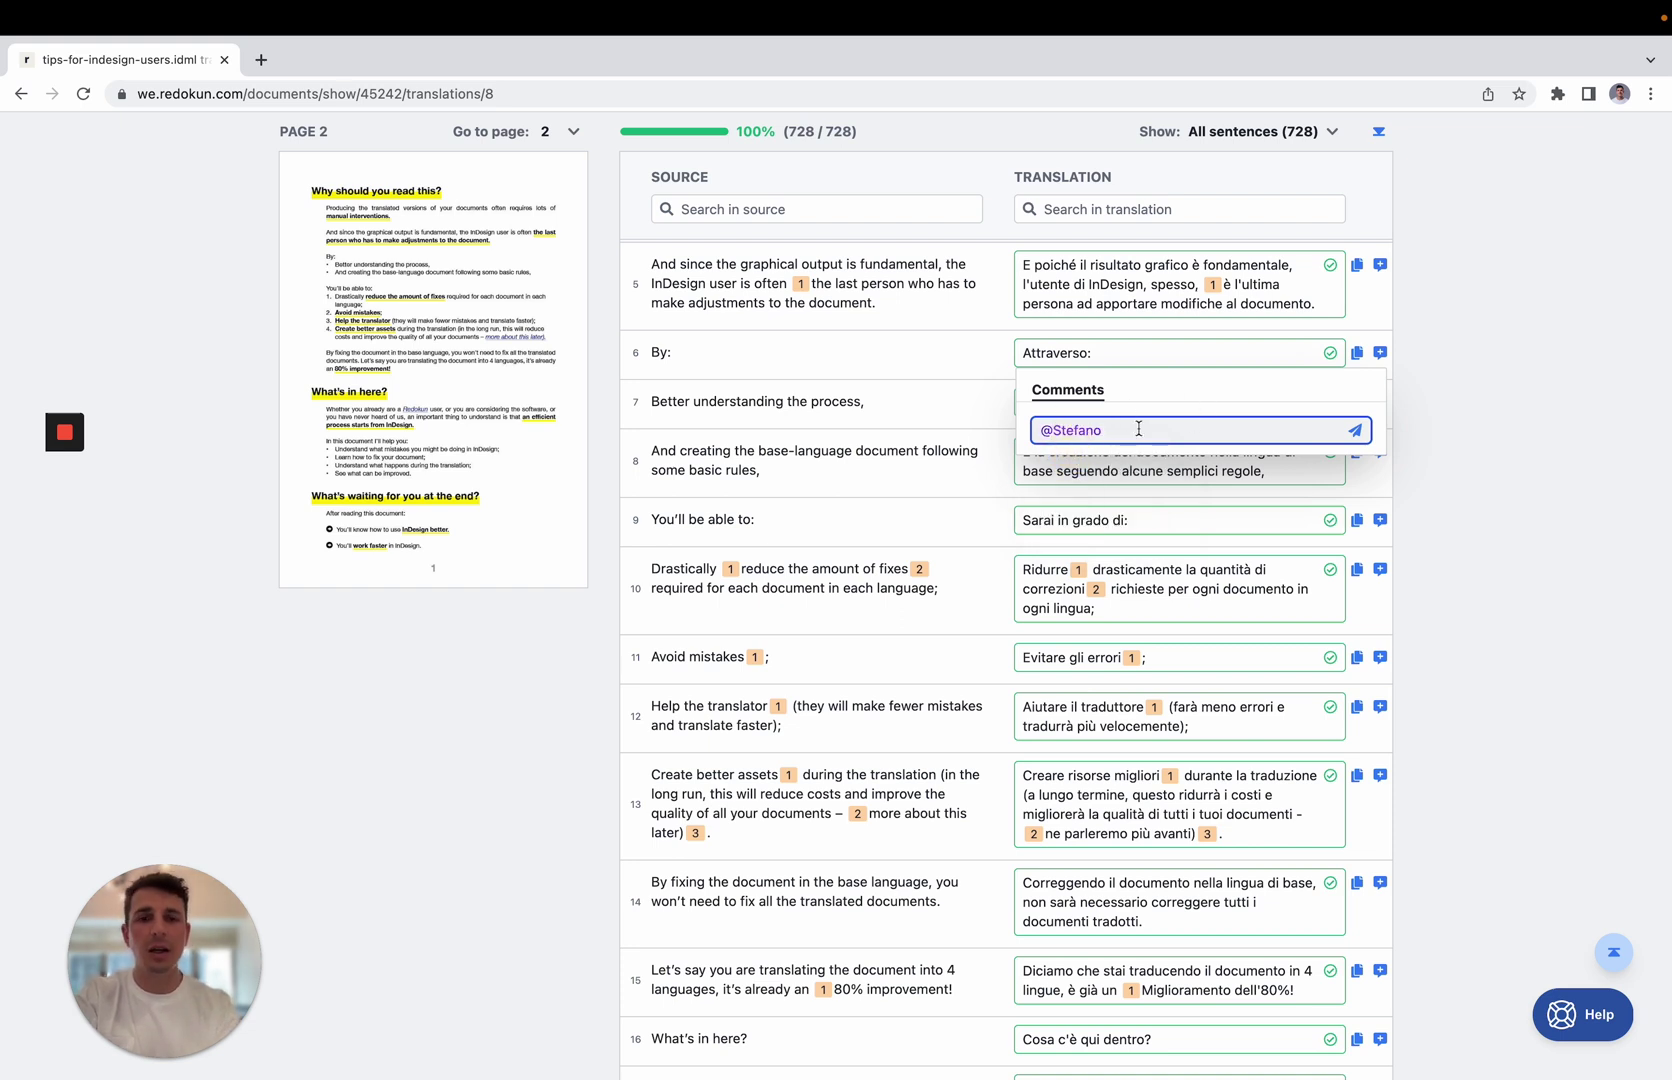
pyautogui.press('super+a')
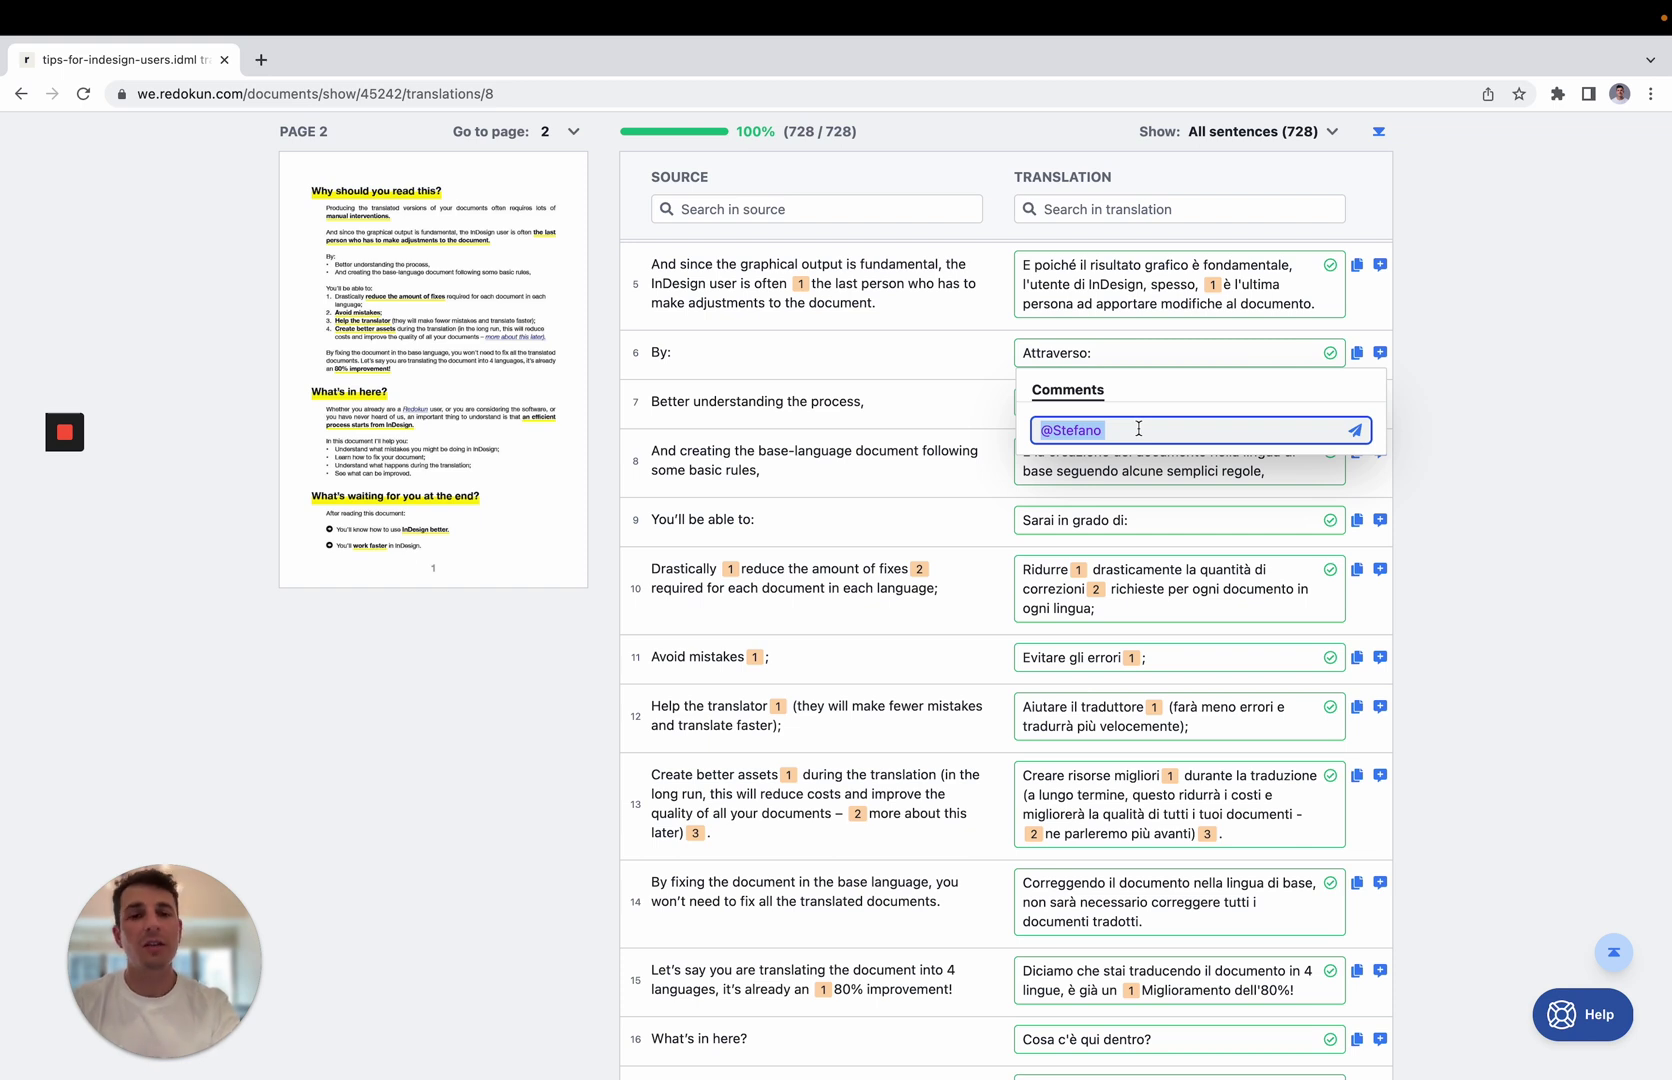
pyautogui.write('test')
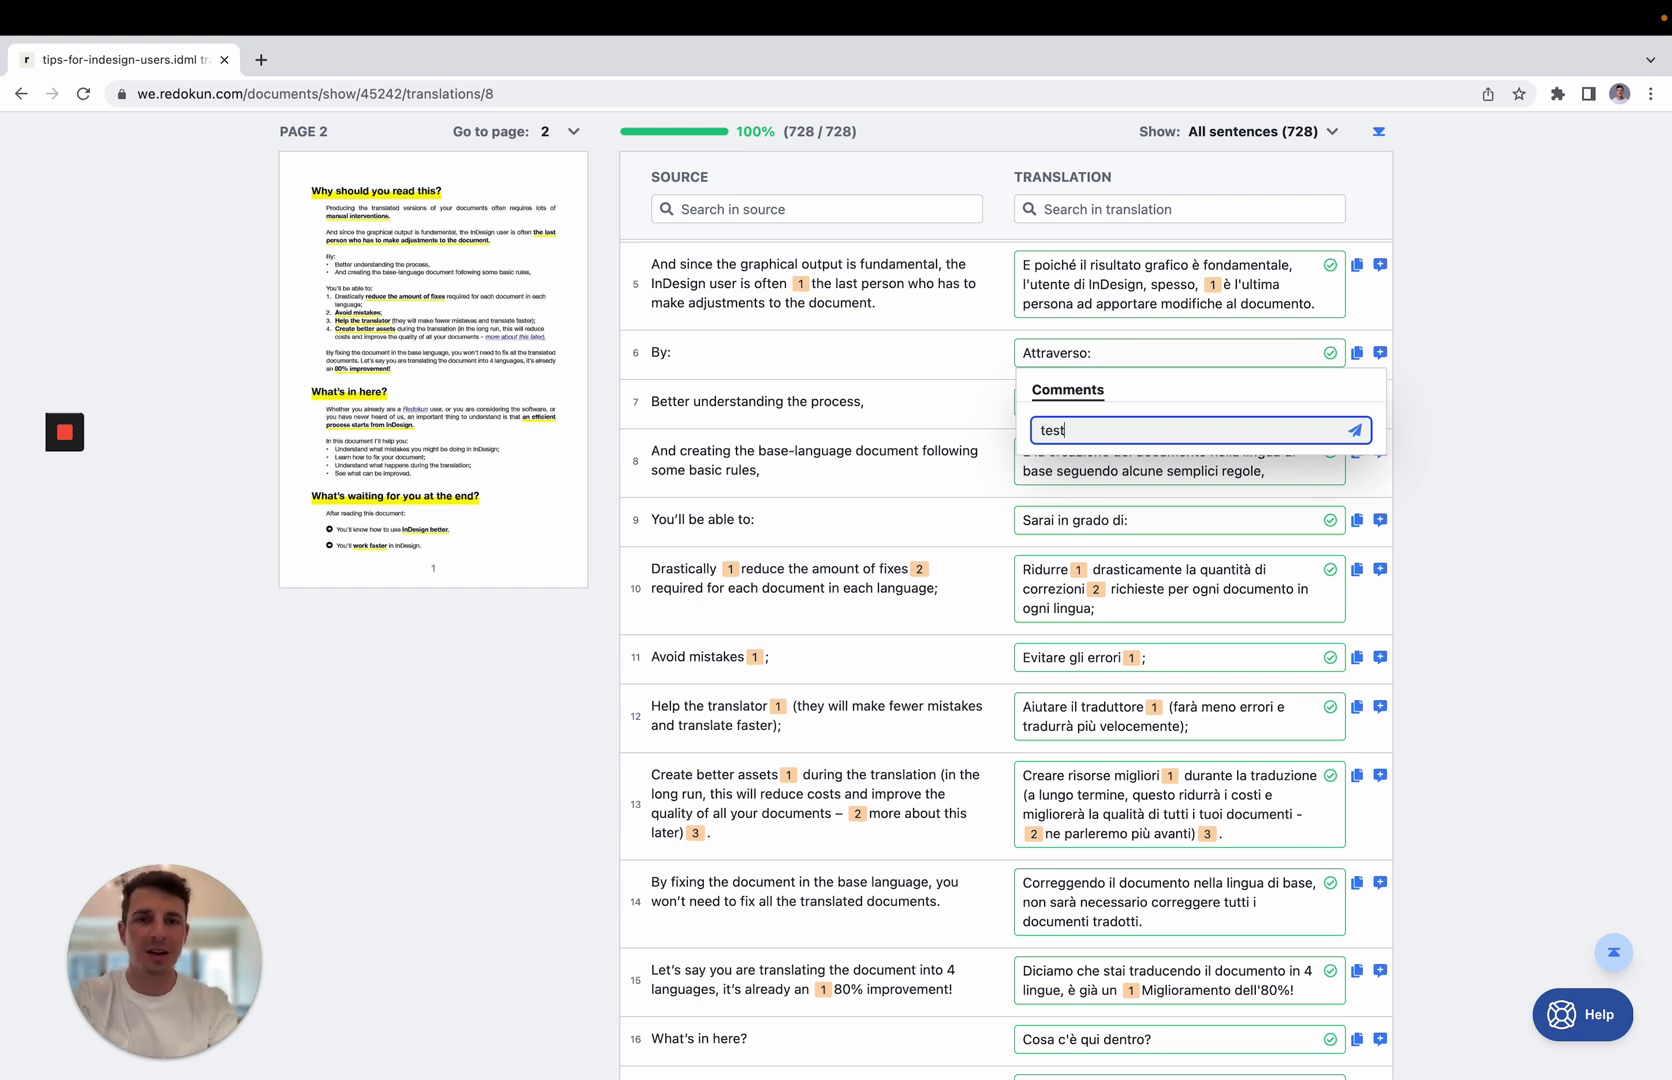
pyautogui.press('Return')
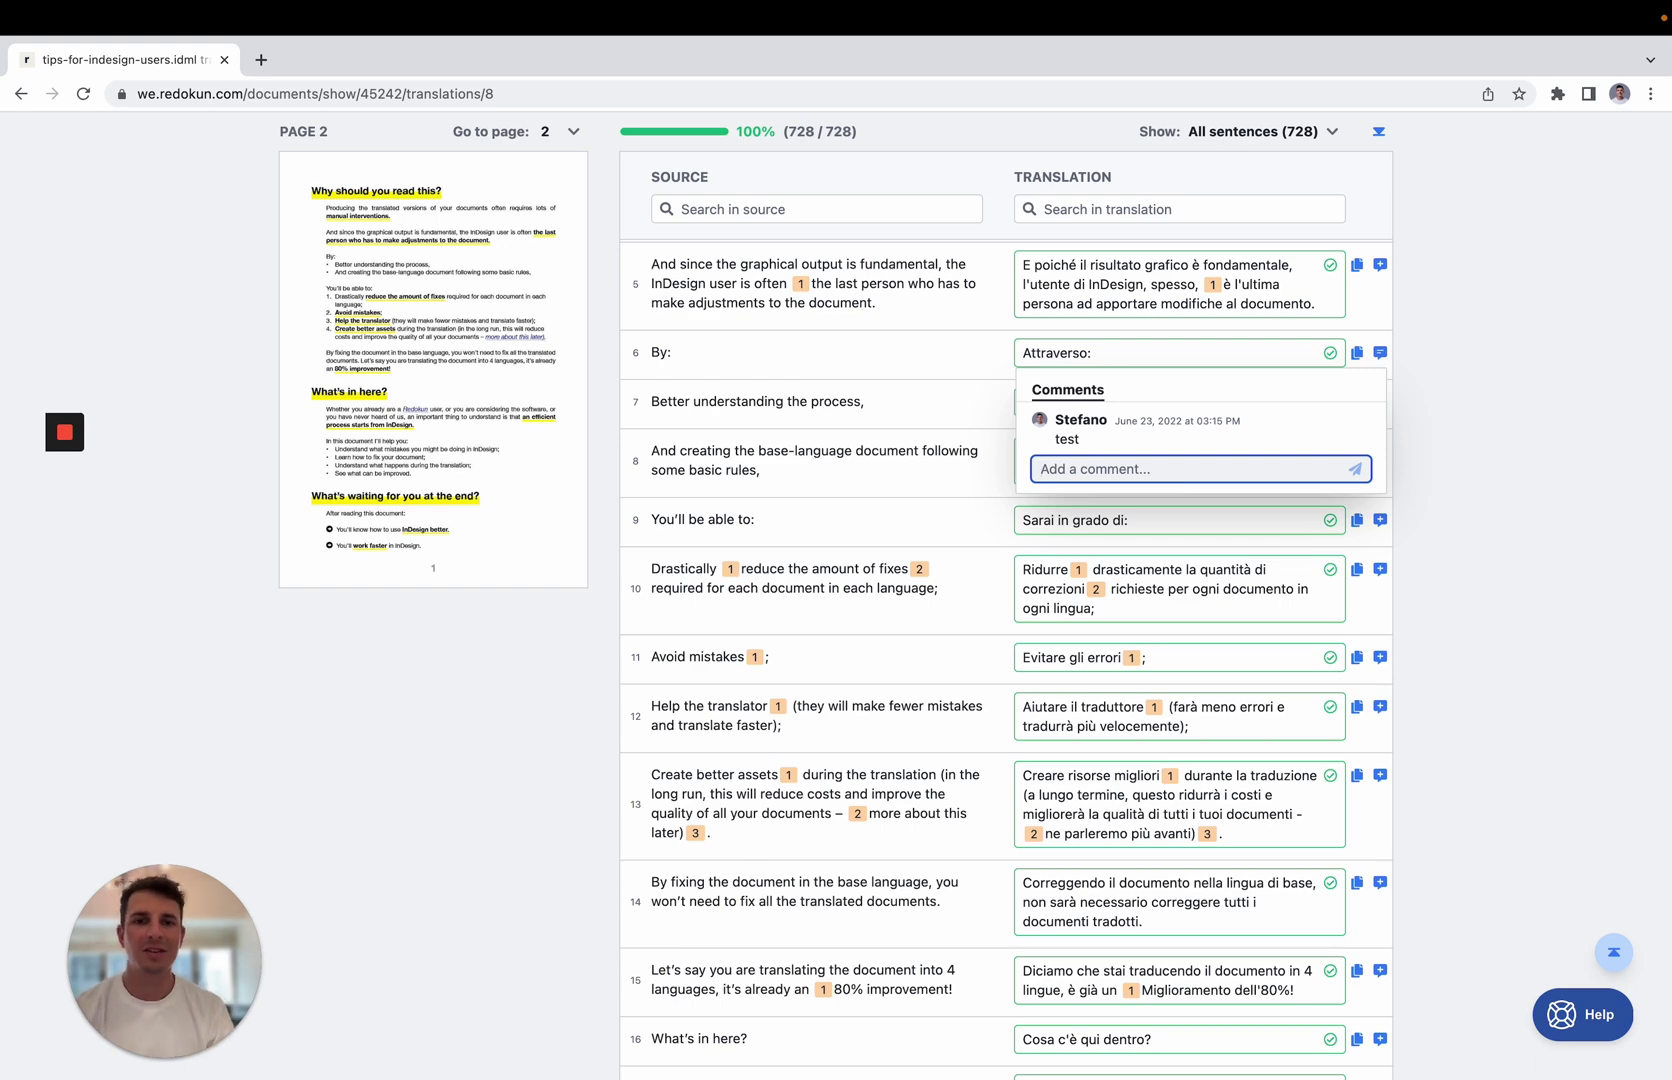
# Step: Confirm and lock the Italian translation, then go back to the document page
pyautogui.scroll(6, 1313, 241)
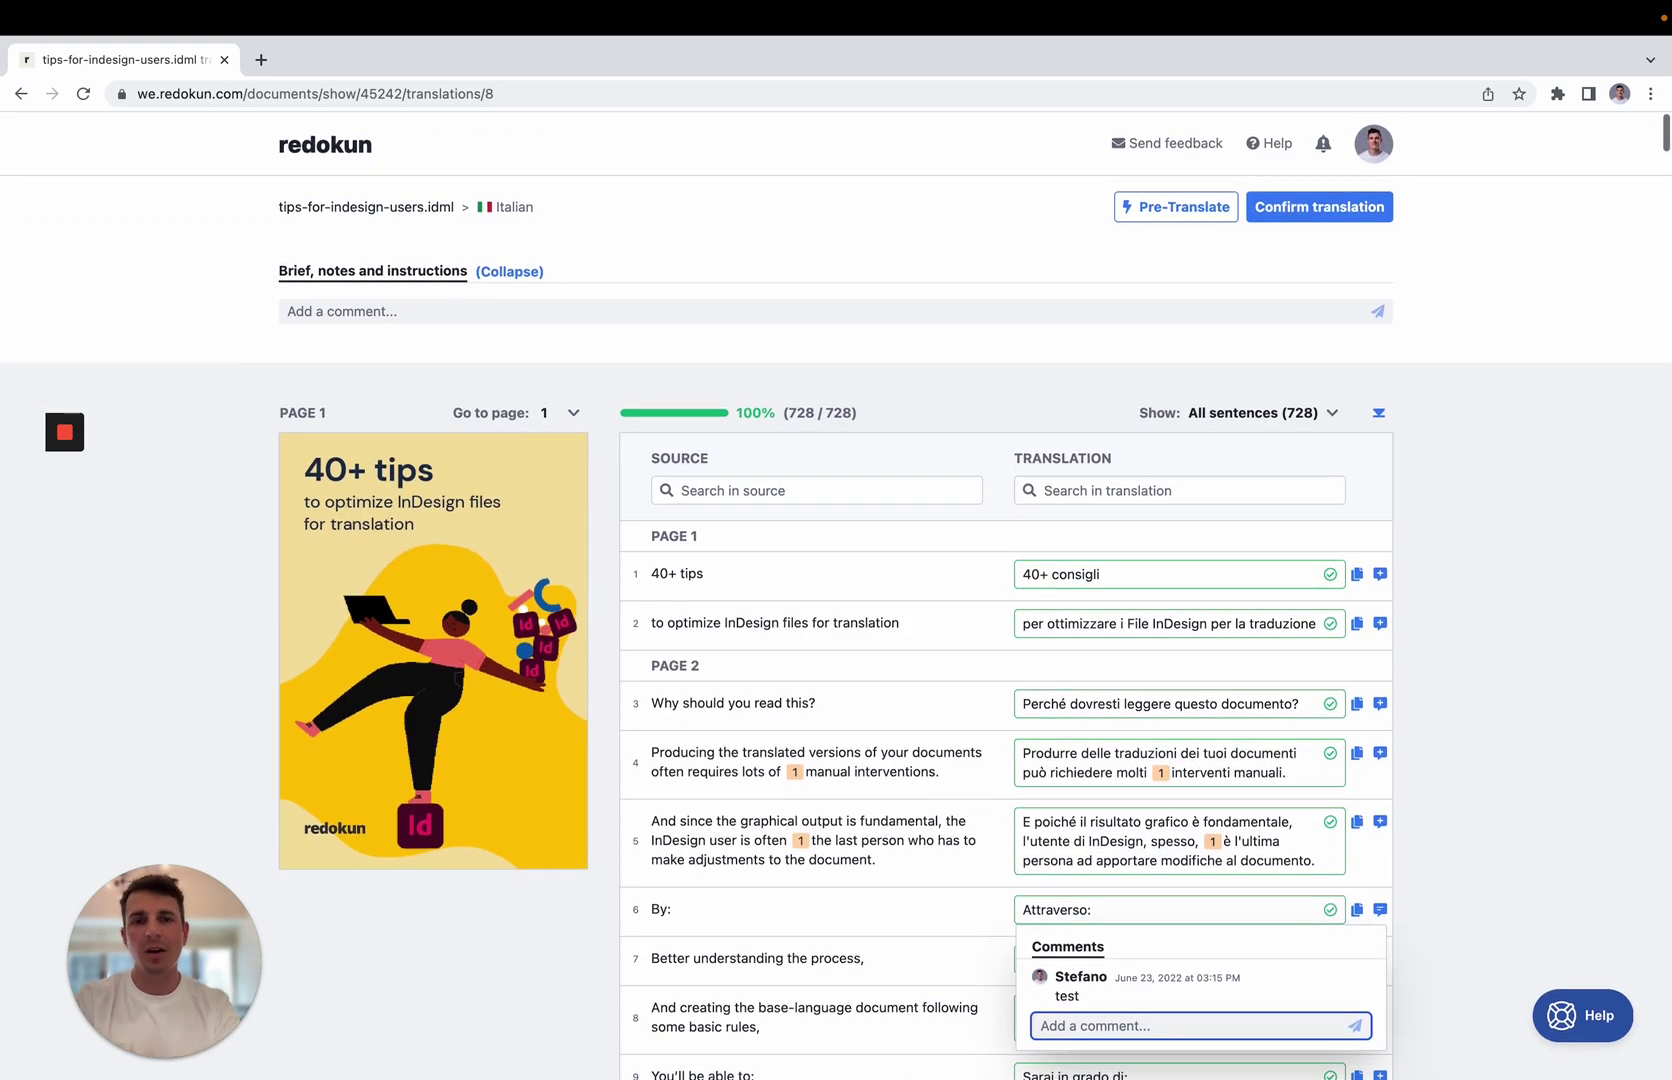
pyautogui.click(1322, 212)
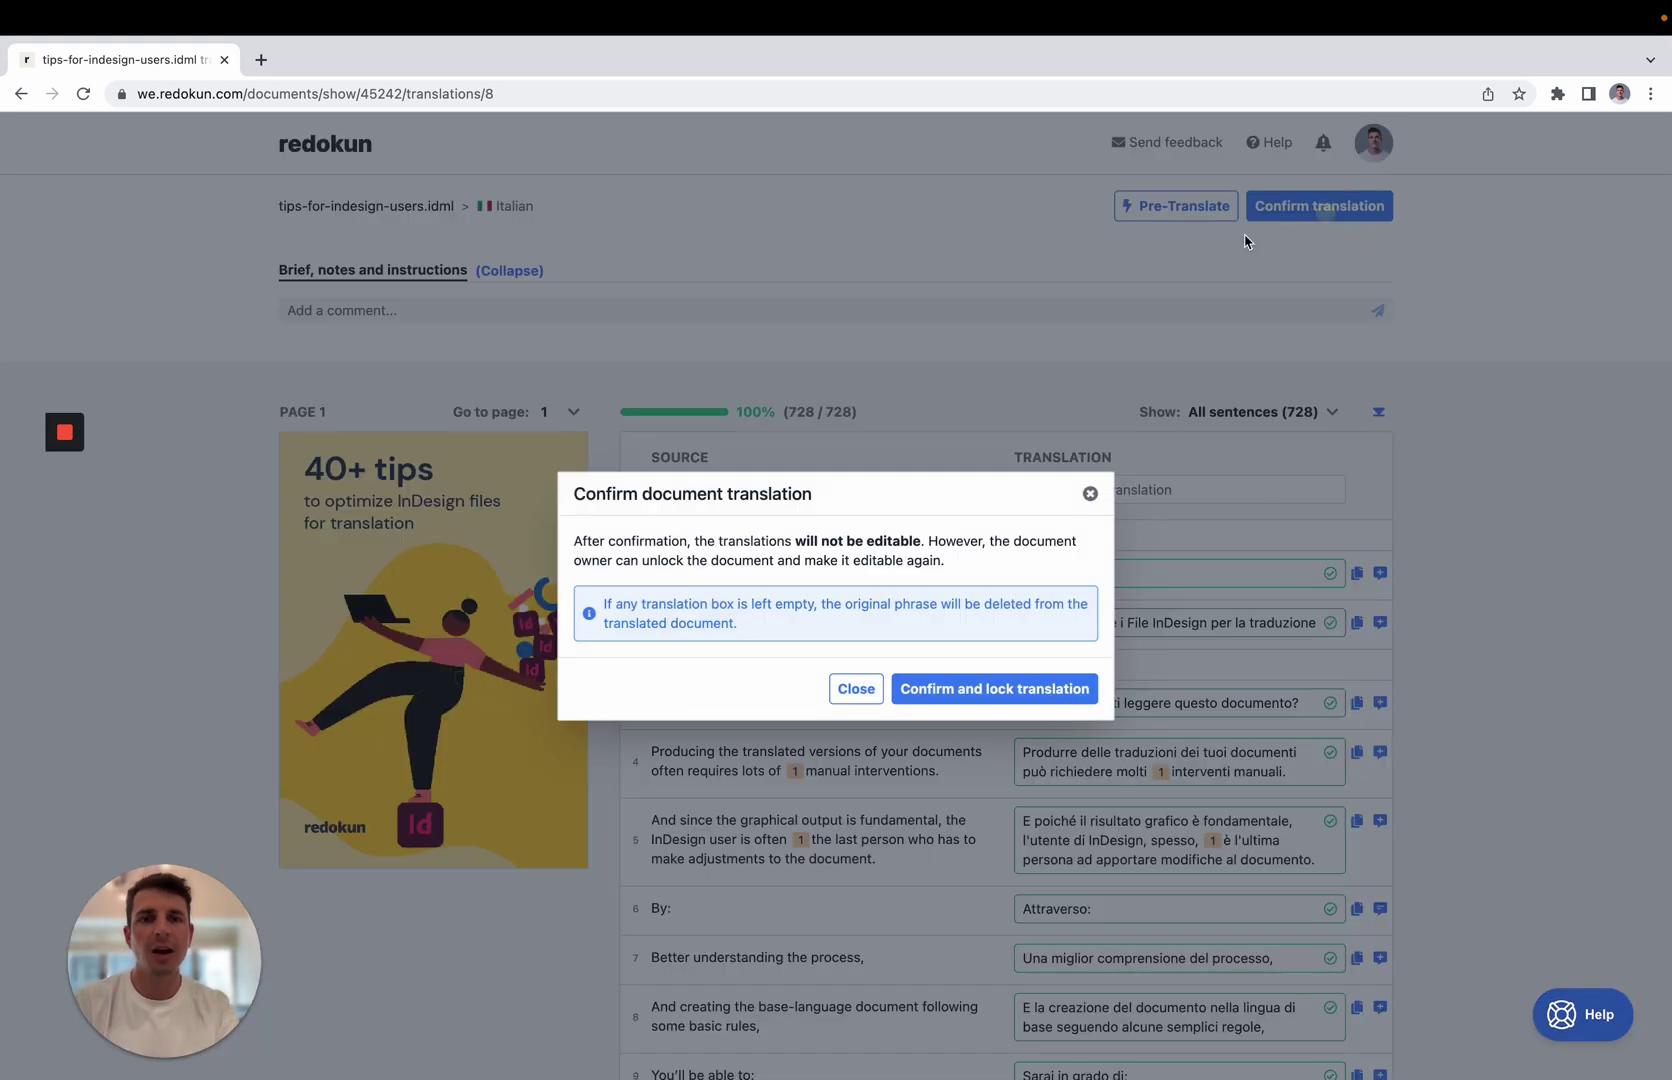
pyautogui.click(979, 686)
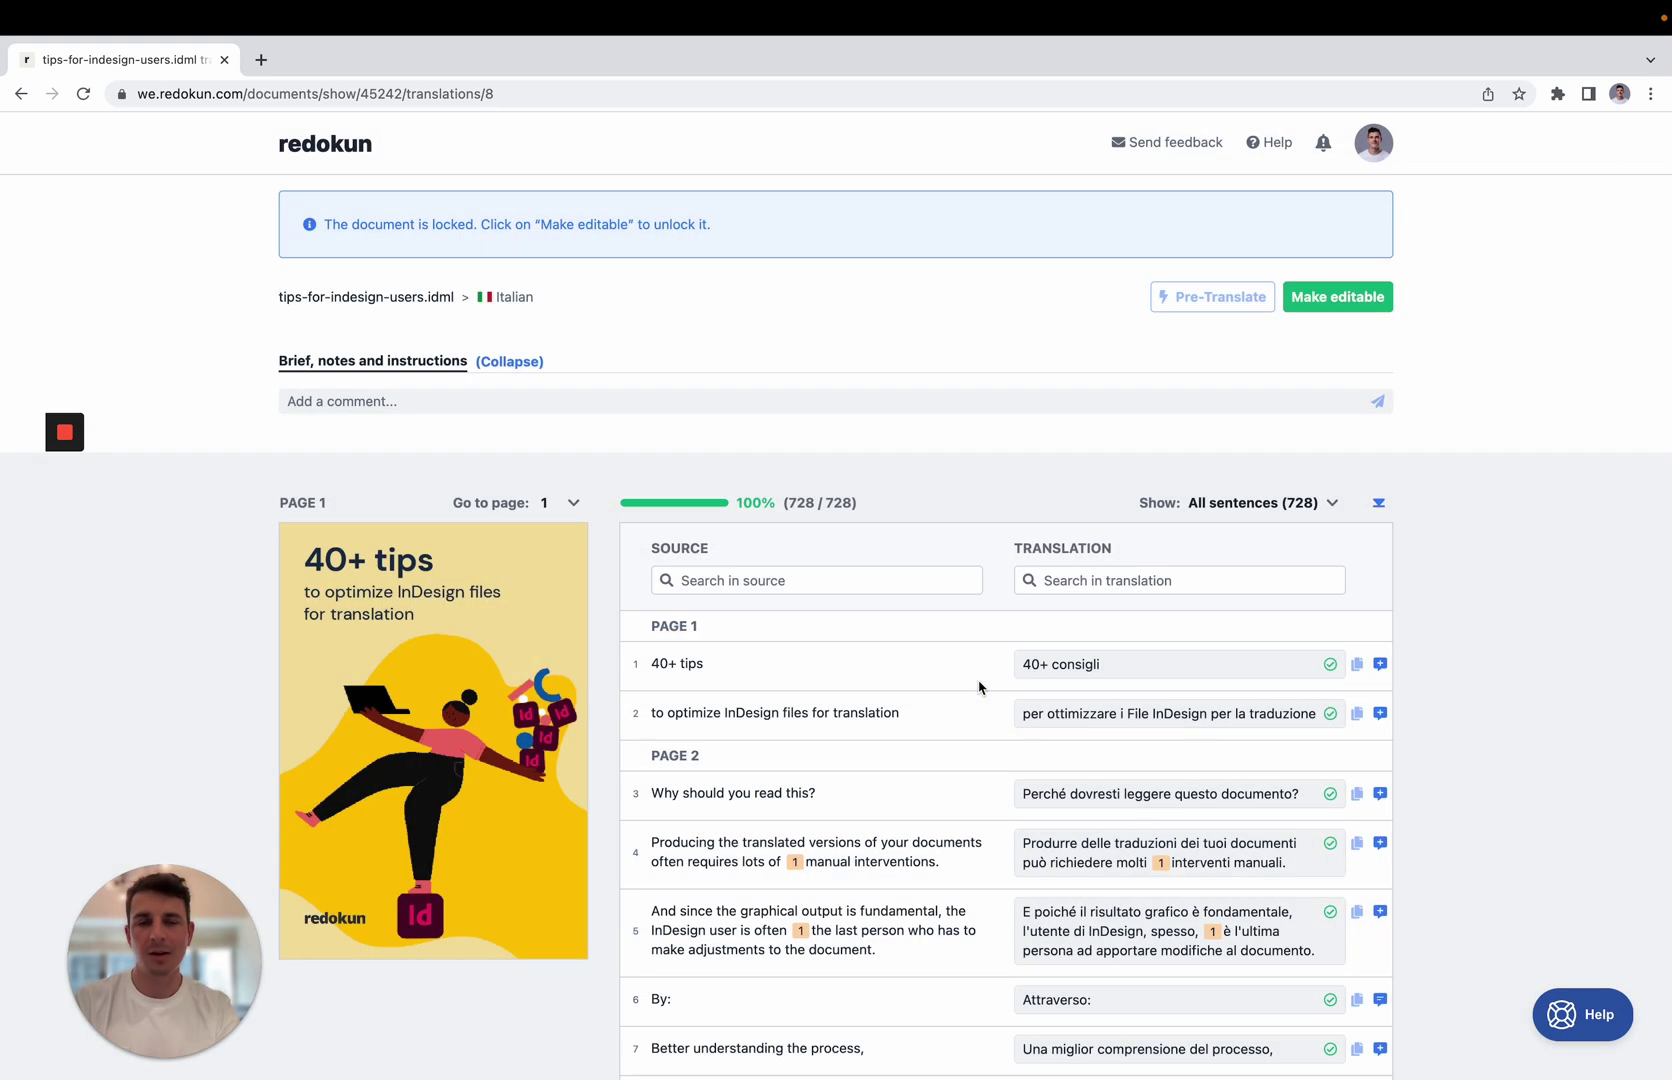
pyautogui.click(432, 299)
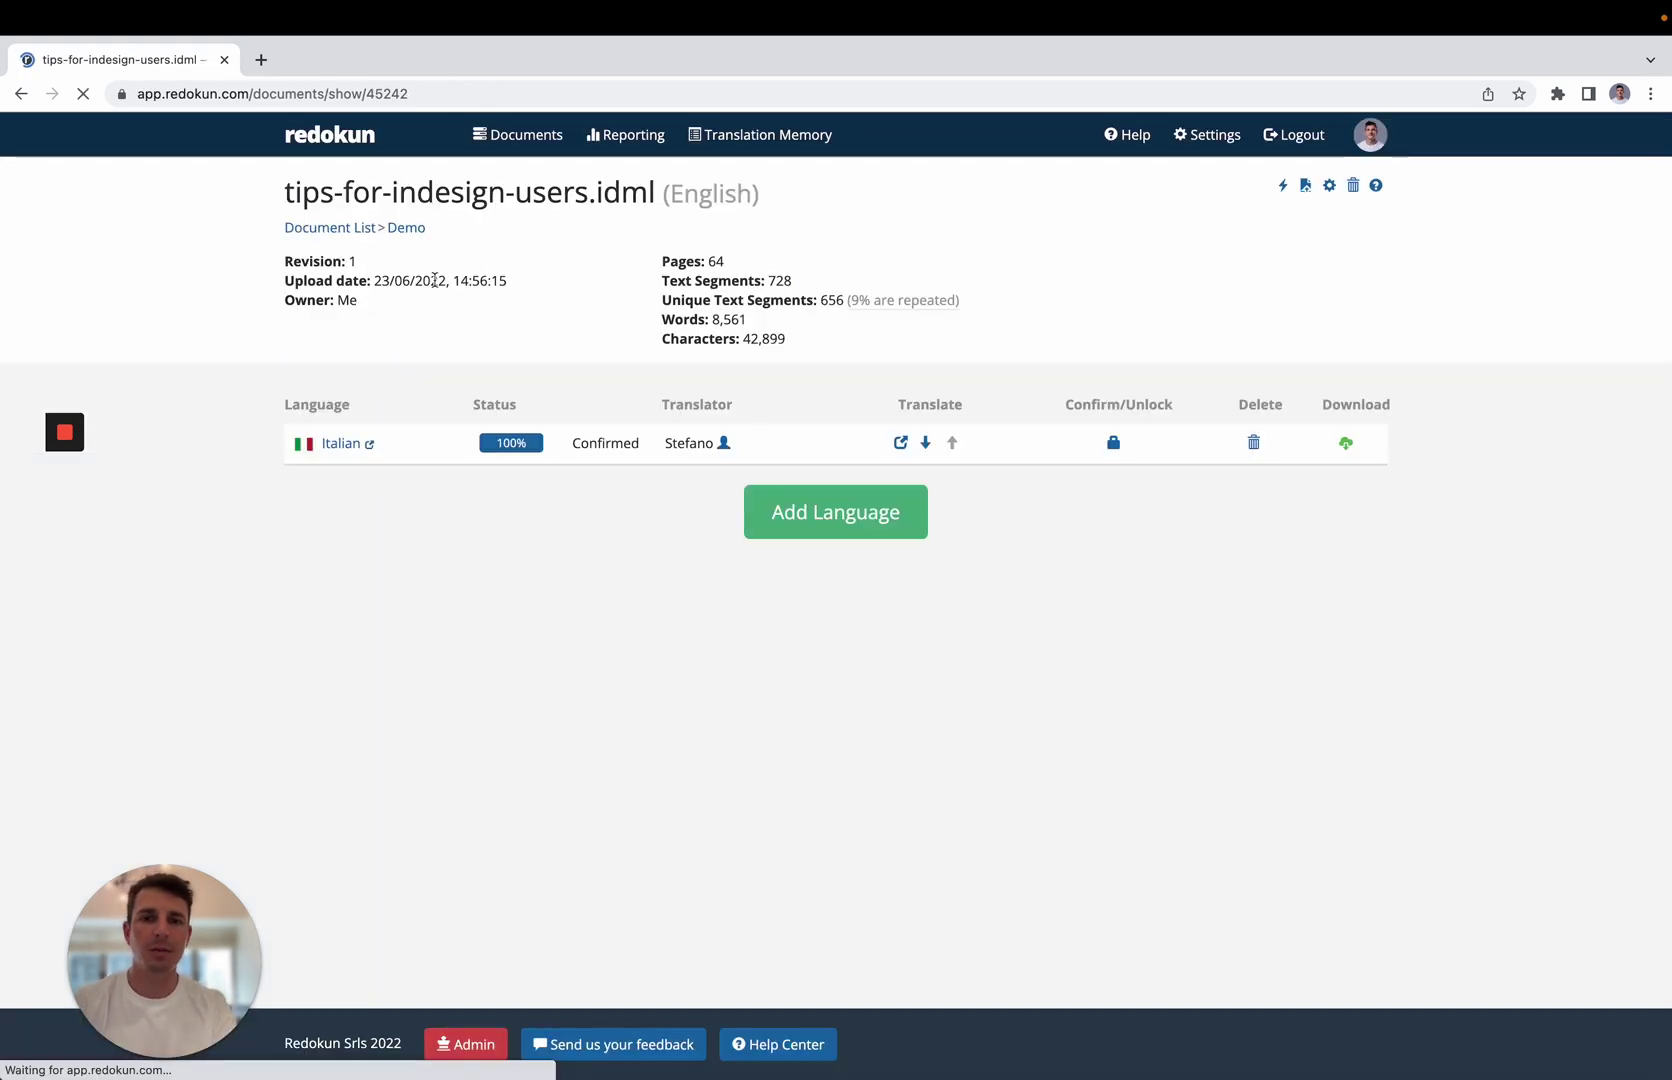